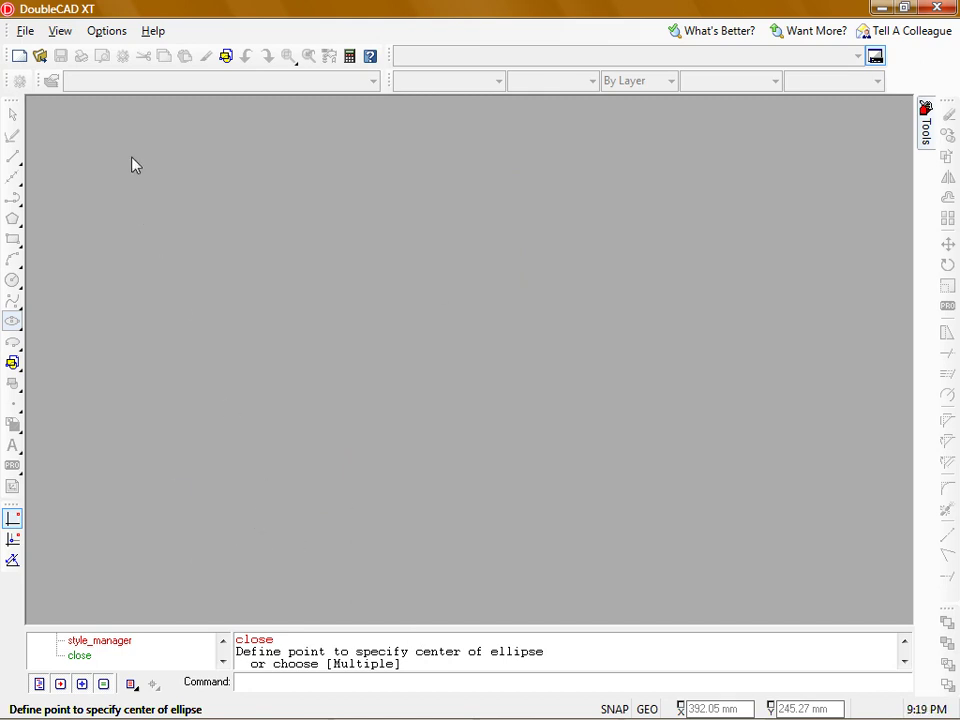
Step: Start a new drawing and choose Normal_black Metric from the template list
{"action": "left_click", "coordinate": [19, 57]}
{"action": "left_click_drag", "start_coordinate": [294, 190], "coordinate": [255, 172]}
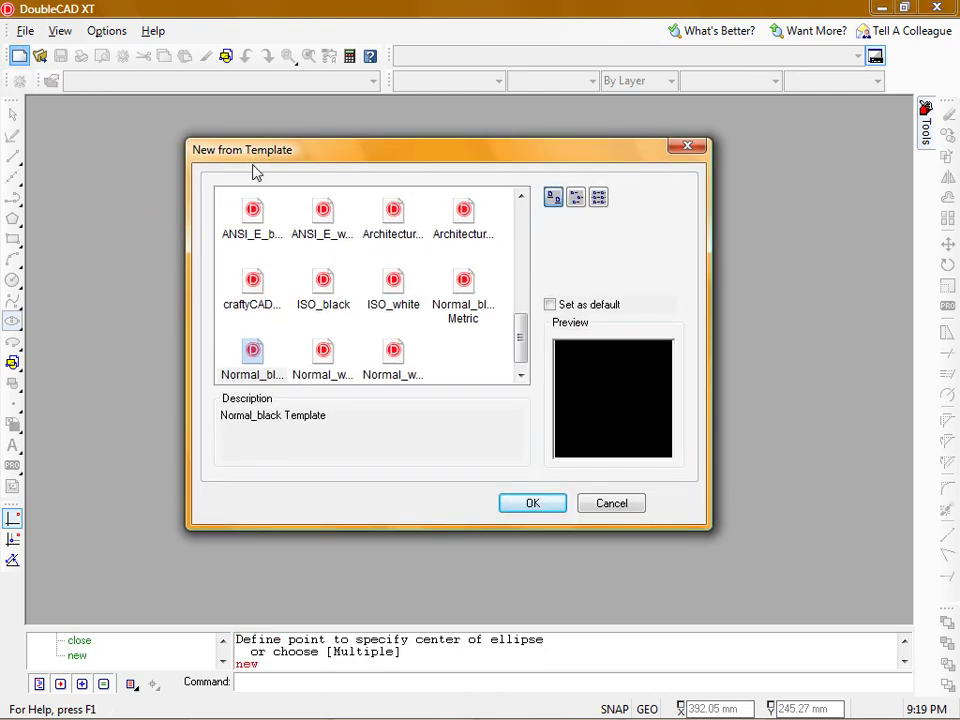
{"action": "mouse_move", "coordinate": [521, 358]}
{"action": "left_mouse_down"}
{"action": "mouse_move", "coordinate": [521, 231]}
{"action": "mouse_move", "coordinate": [523, 374]}
{"action": "left_mouse_up"}
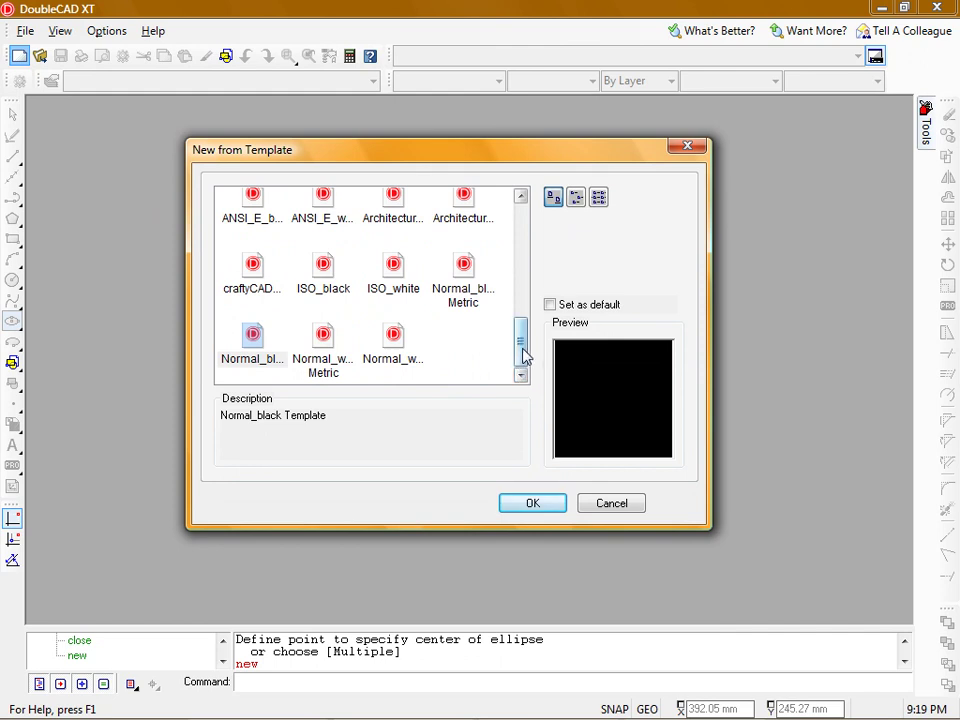
{"action": "left_click_drag", "start_coordinate": [523, 352], "coordinate": [532, 230]}
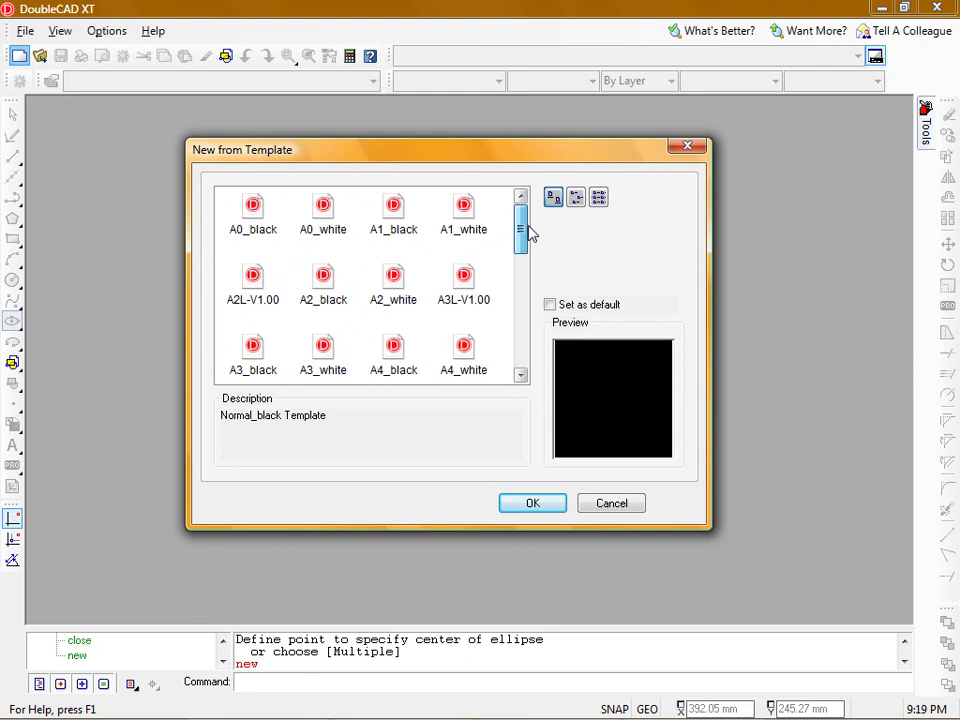
{"action": "left_click", "coordinate": [469, 232]}
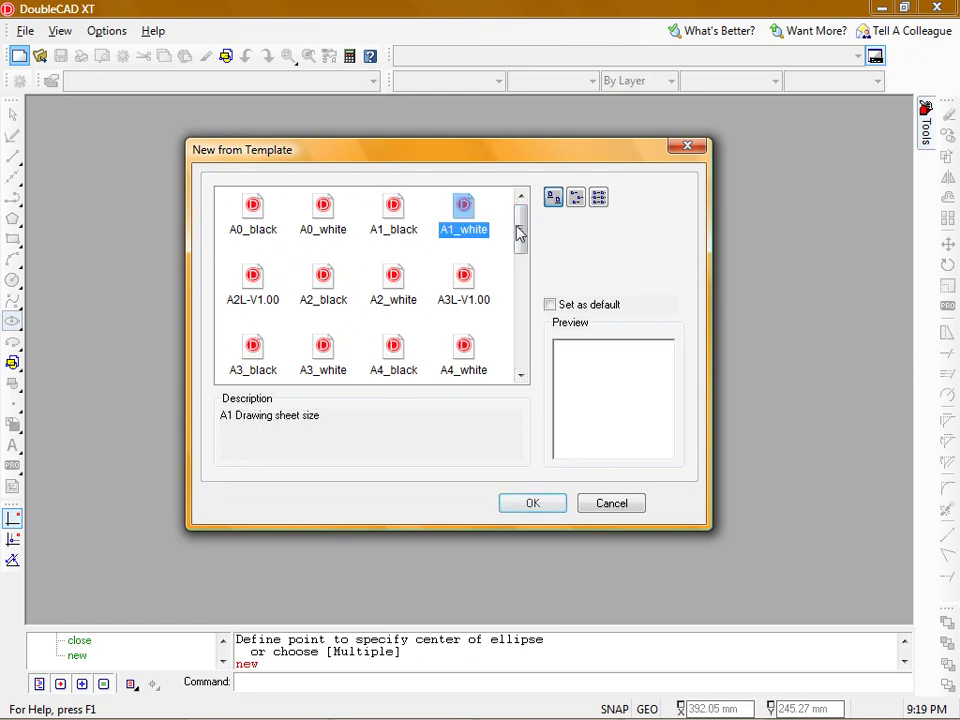
{"action": "left_click_drag", "start_coordinate": [524, 229], "coordinate": [516, 356]}
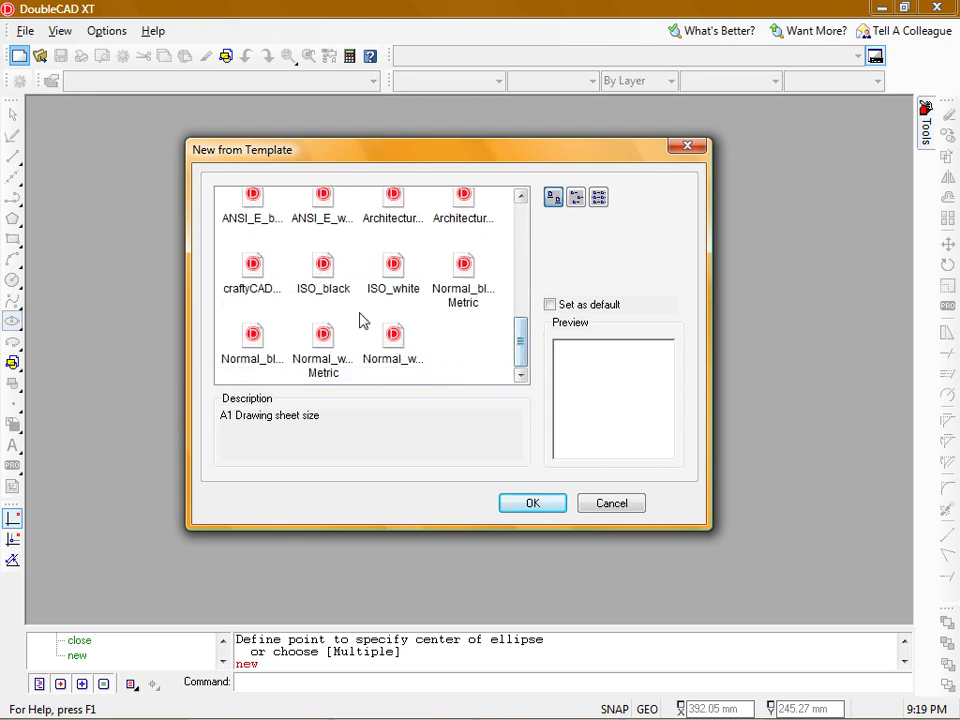
{"action": "left_click", "coordinate": [459, 300]}
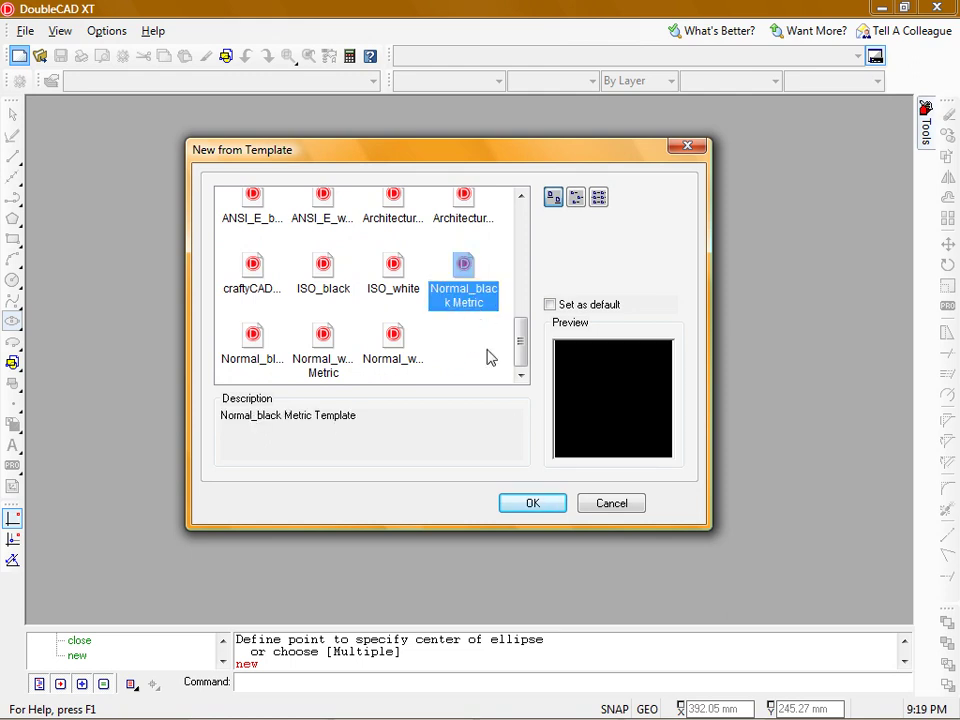
{"action": "left_click", "coordinate": [535, 513]}
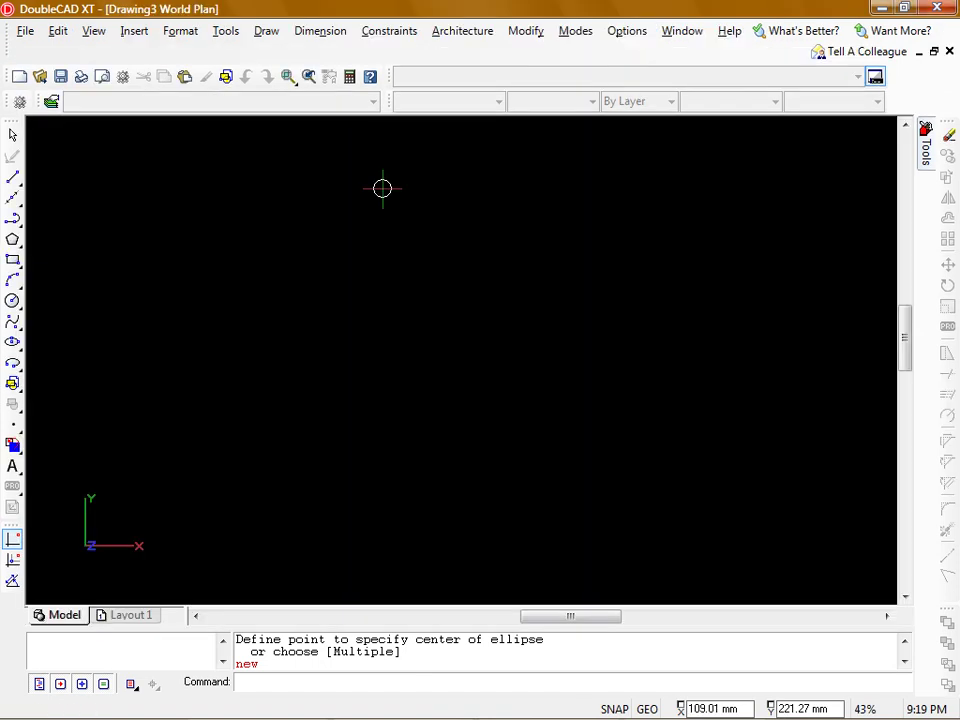
{"action": "key", "text": "Escape"}
{"action": "left_click", "coordinate": [180, 30]}
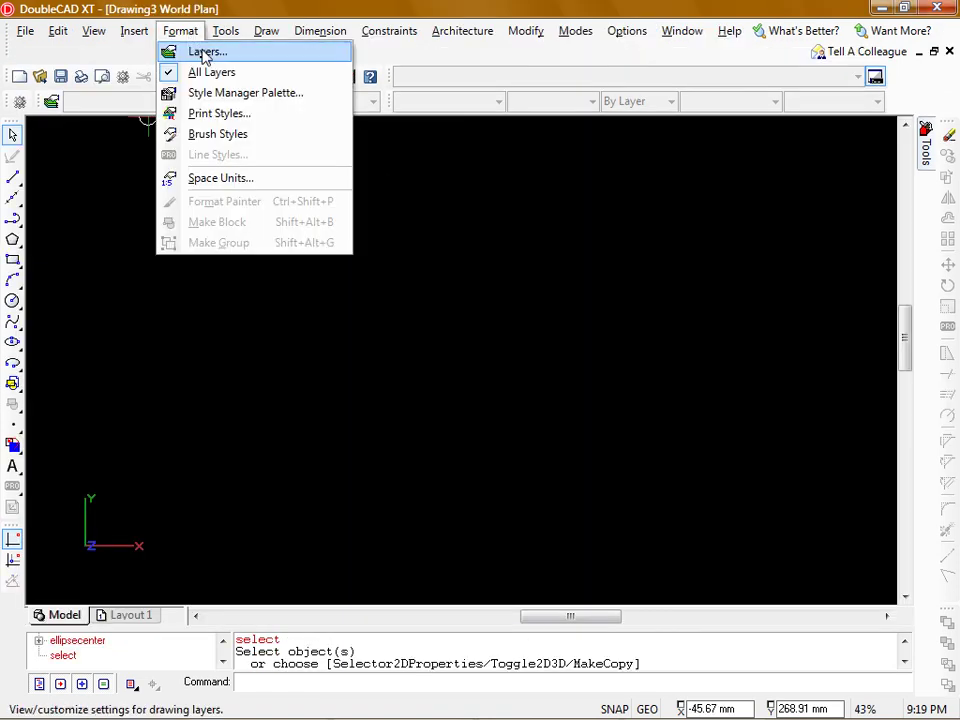
{"action": "left_click", "coordinate": [234, 179]}
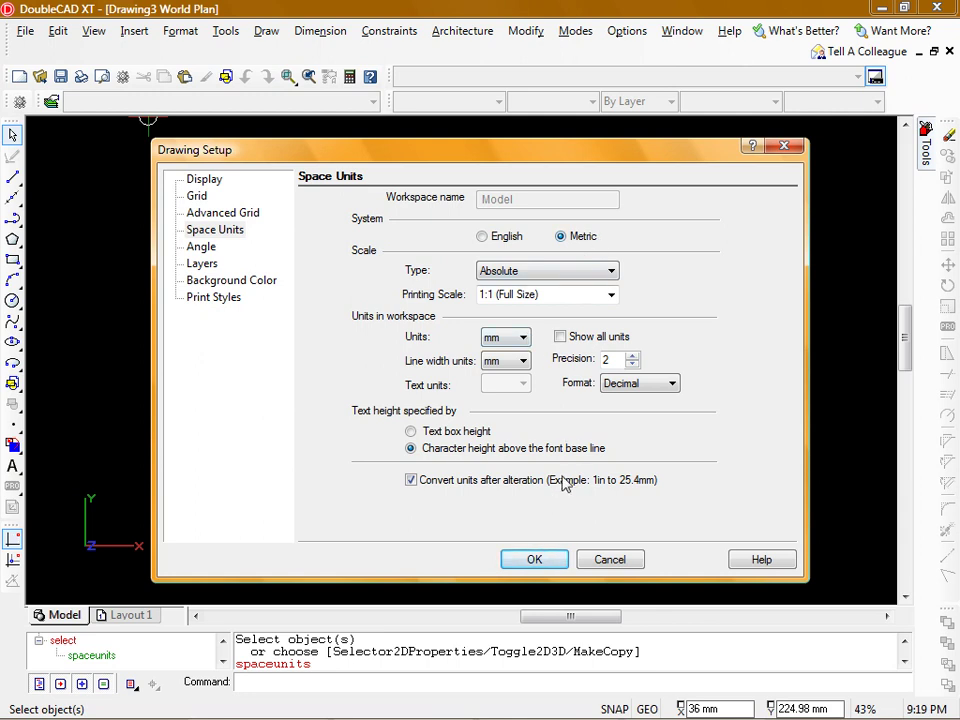
{"action": "left_click", "coordinate": [535, 560]}
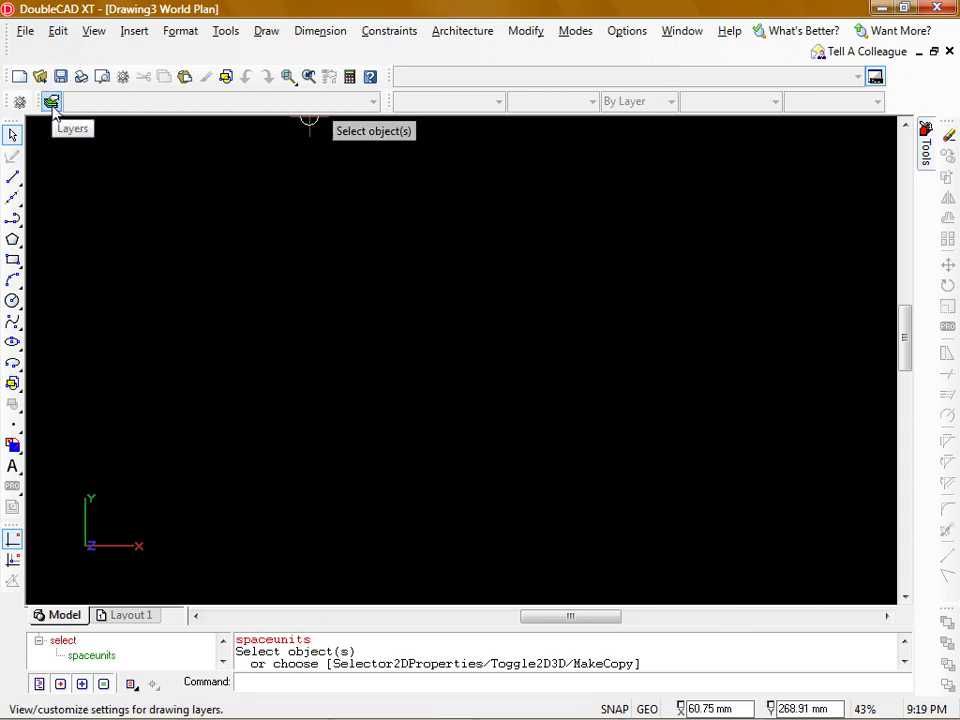
Step: Create layer 18 Cont in red with a 0.18 mm pen width
{"action": "left_click", "coordinate": [51, 102]}
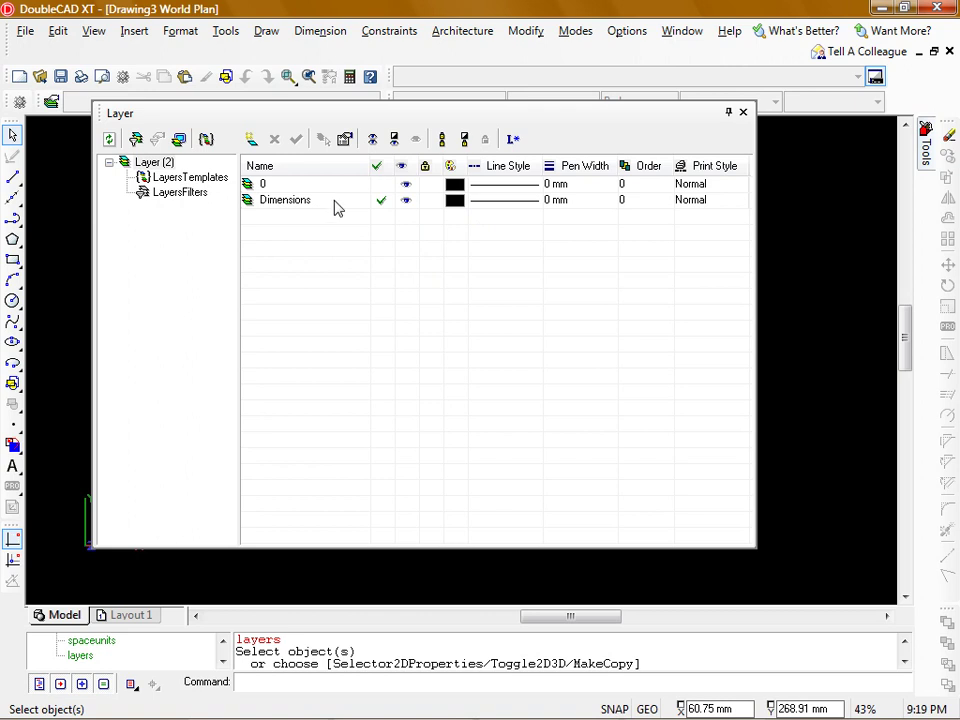
{"action": "left_click", "coordinate": [251, 140]}
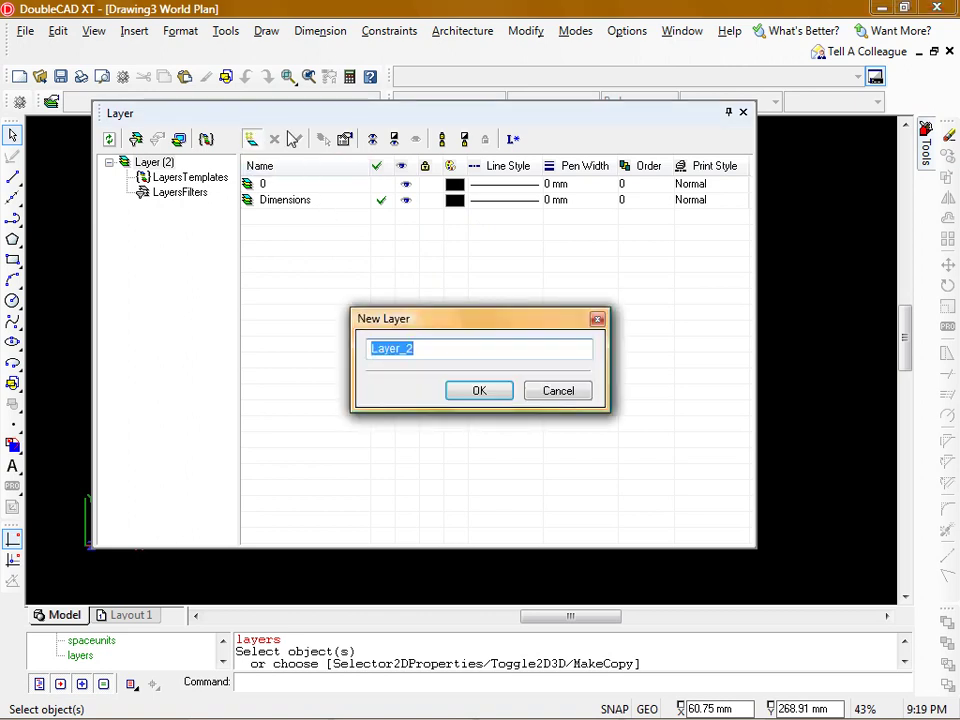
{"action": "type", "text": "18 Cont"}
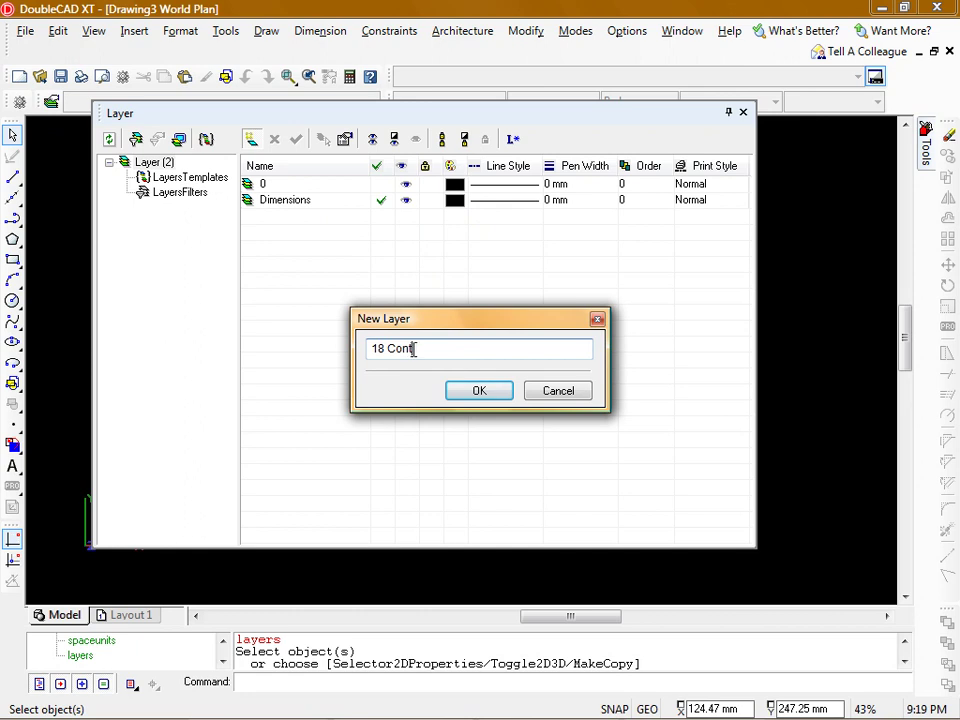
{"action": "left_click", "coordinate": [479, 392]}
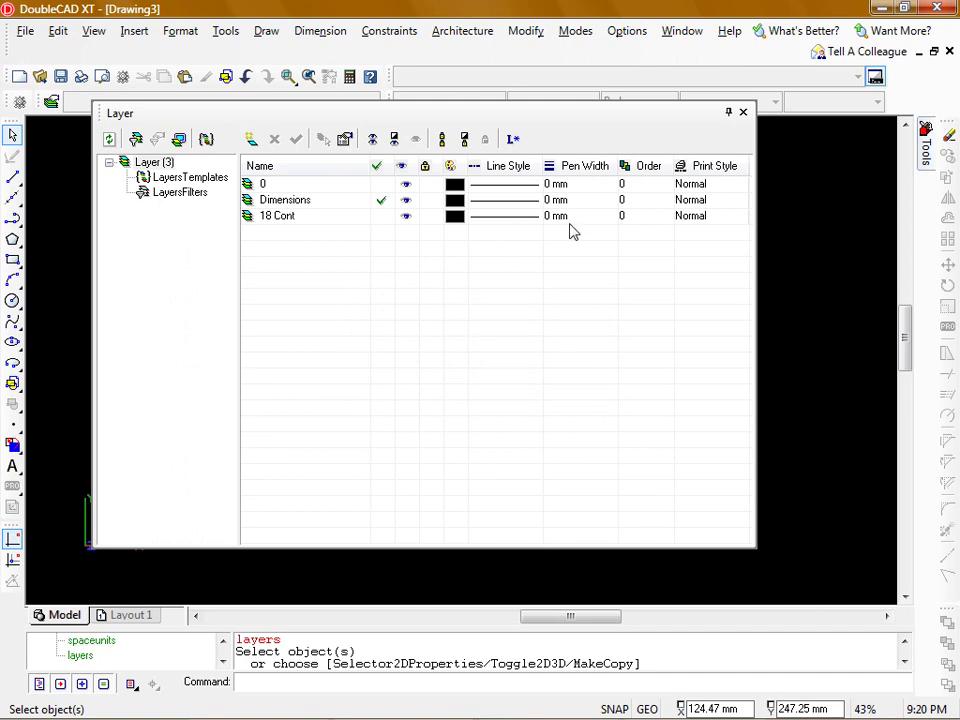
{"action": "left_click", "coordinate": [606, 218]}
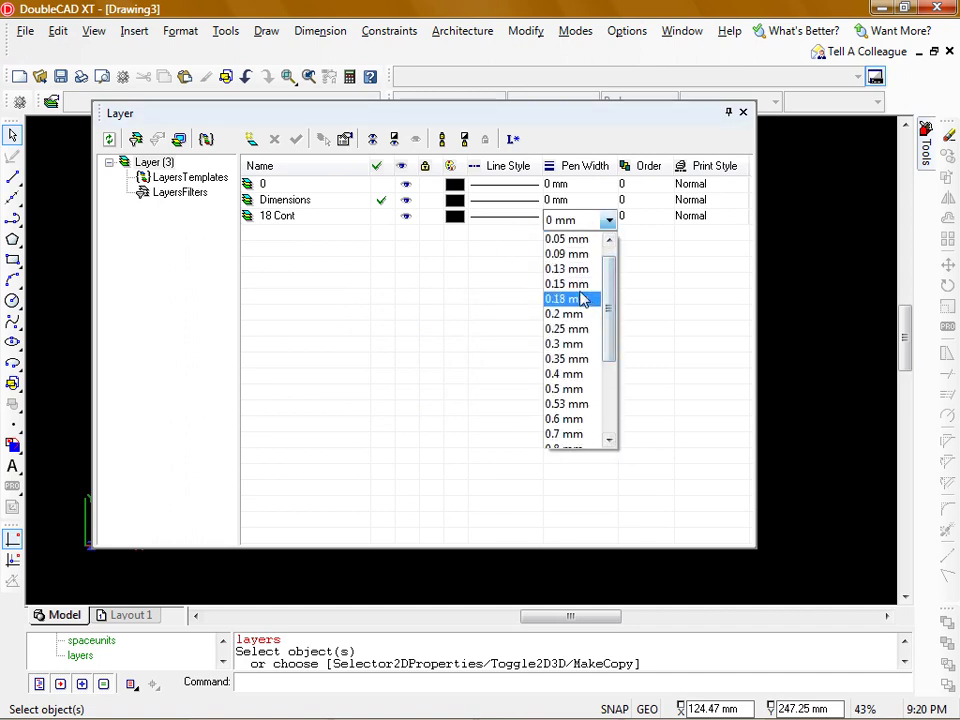
{"action": "left_click", "coordinate": [587, 296]}
{"action": "left_click", "coordinate": [455, 216]}
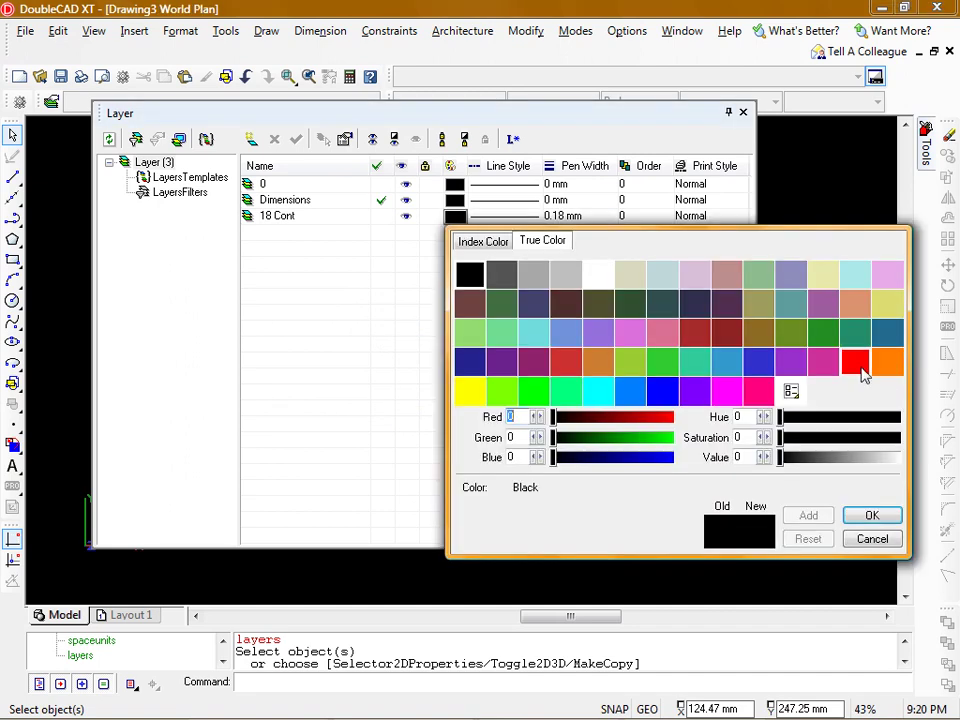
{"action": "double_click", "coordinate": [859, 365]}
Step: Create layer 25 Cont in yellow with a 0.25 mm pen width
{"action": "left_click", "coordinate": [251, 139]}
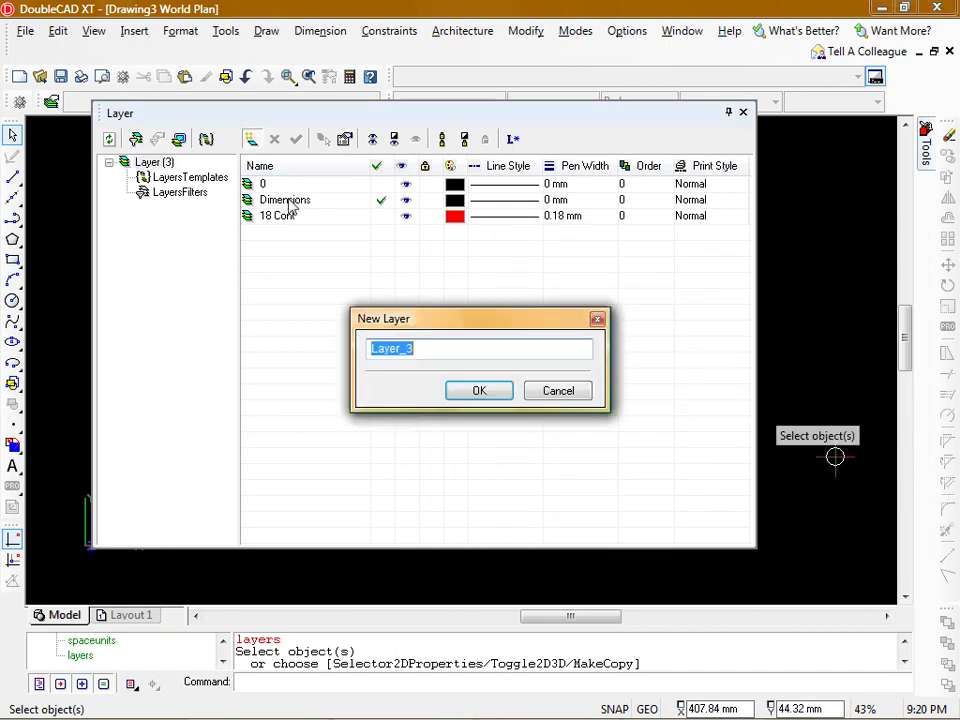
{"action": "type", "text": "25"}
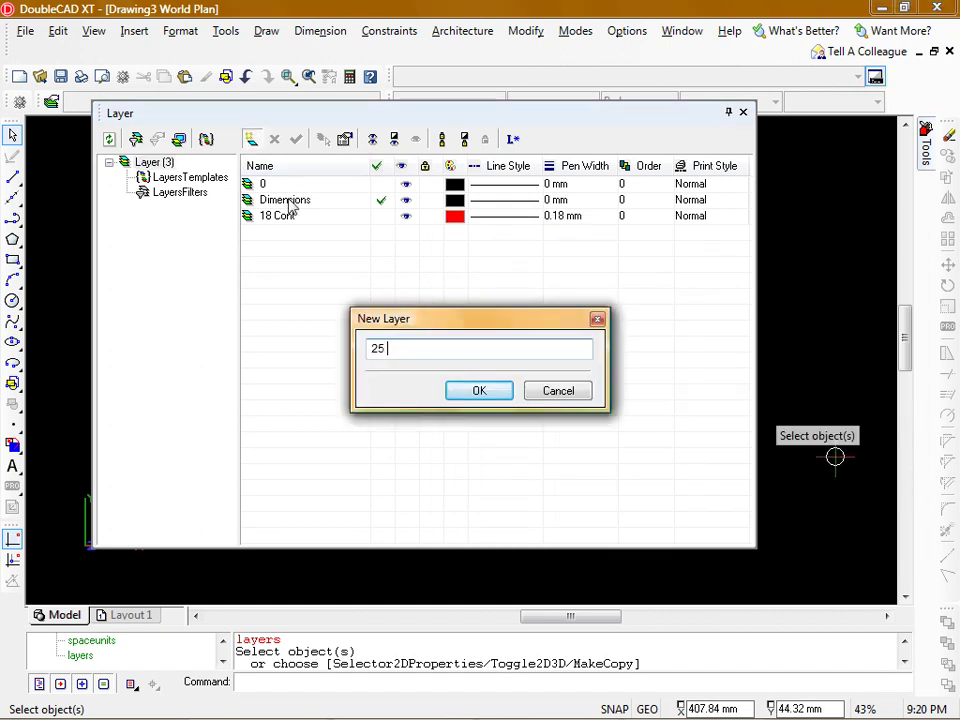
{"action": "key", "text": "BackSpace"}
{"action": "key", "text": "BackSpace"}
{"action": "type", "text": "ont"}
{"action": "left_click", "coordinate": [479, 391]}
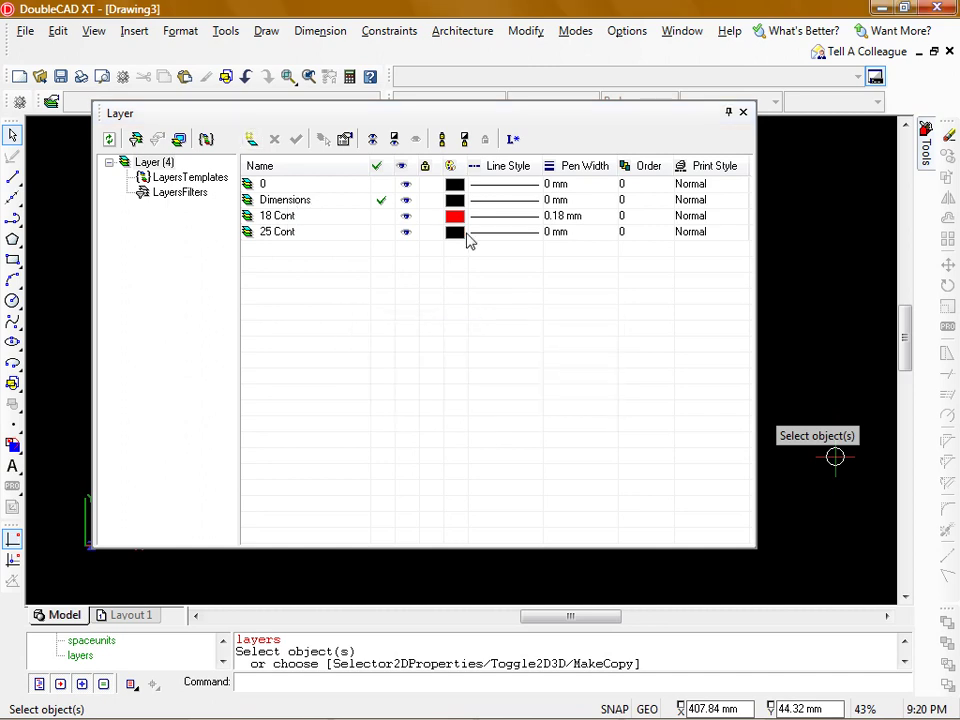
{"action": "left_click", "coordinate": [455, 233]}
{"action": "left_click", "coordinate": [470, 408]}
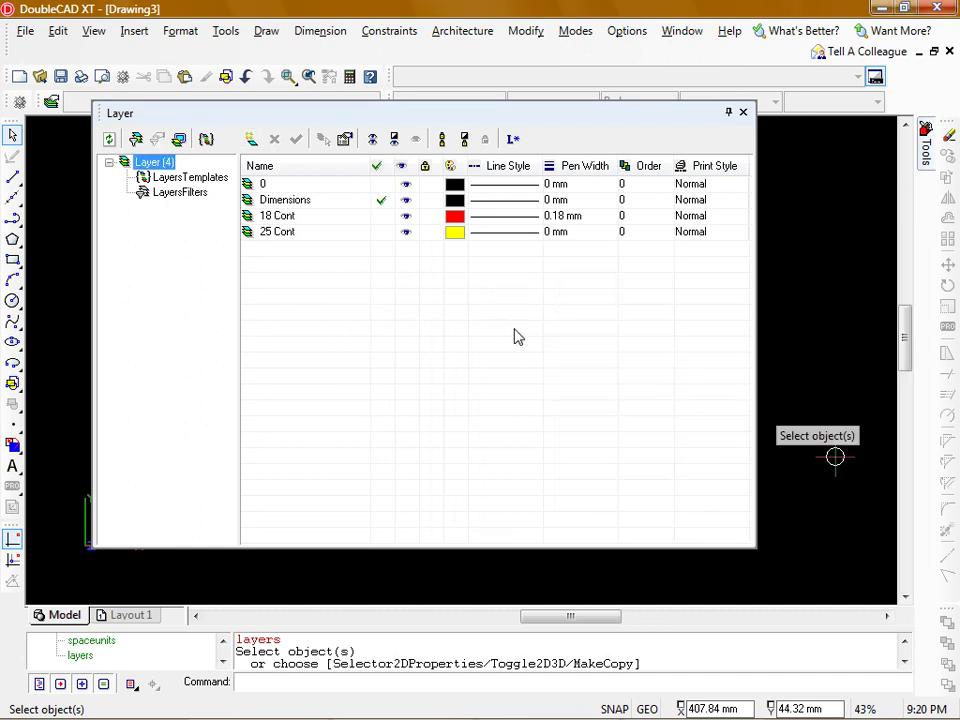
{"action": "left_click", "coordinate": [568, 234]}
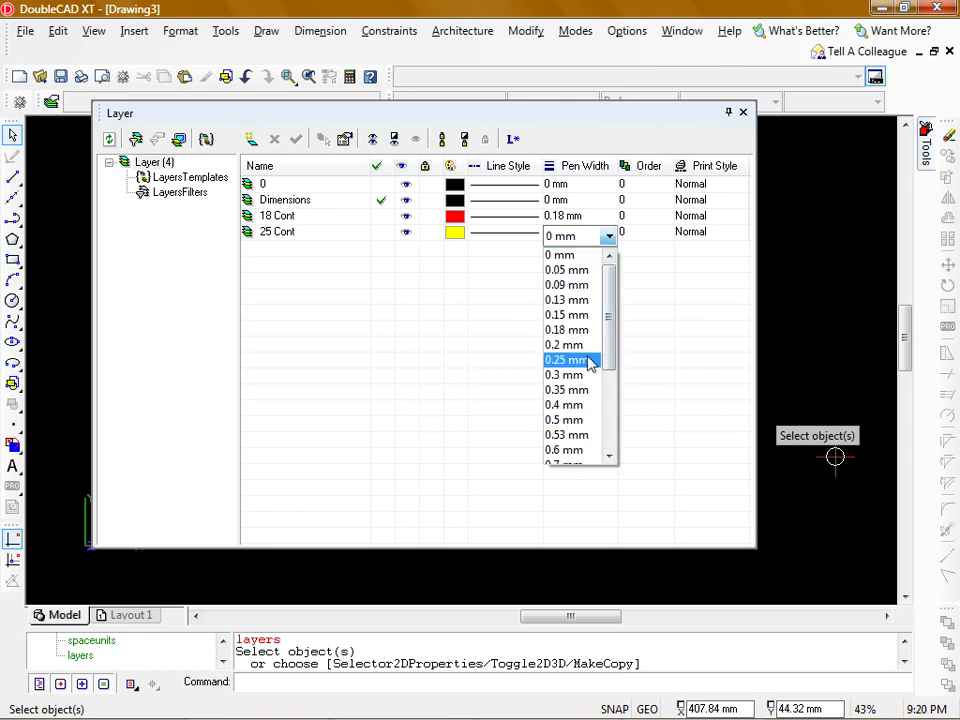
{"action": "left_click", "coordinate": [595, 360]}
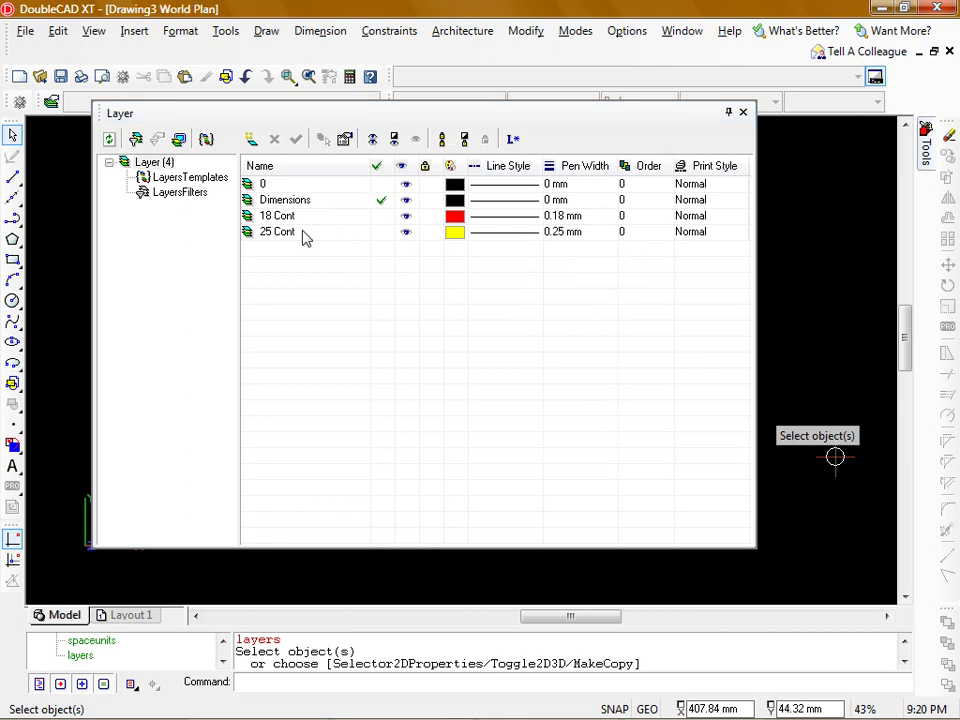
Step: Close the layer manager and make 25 Cont current with the Line tool active
{"action": "left_click", "coordinate": [743, 114]}
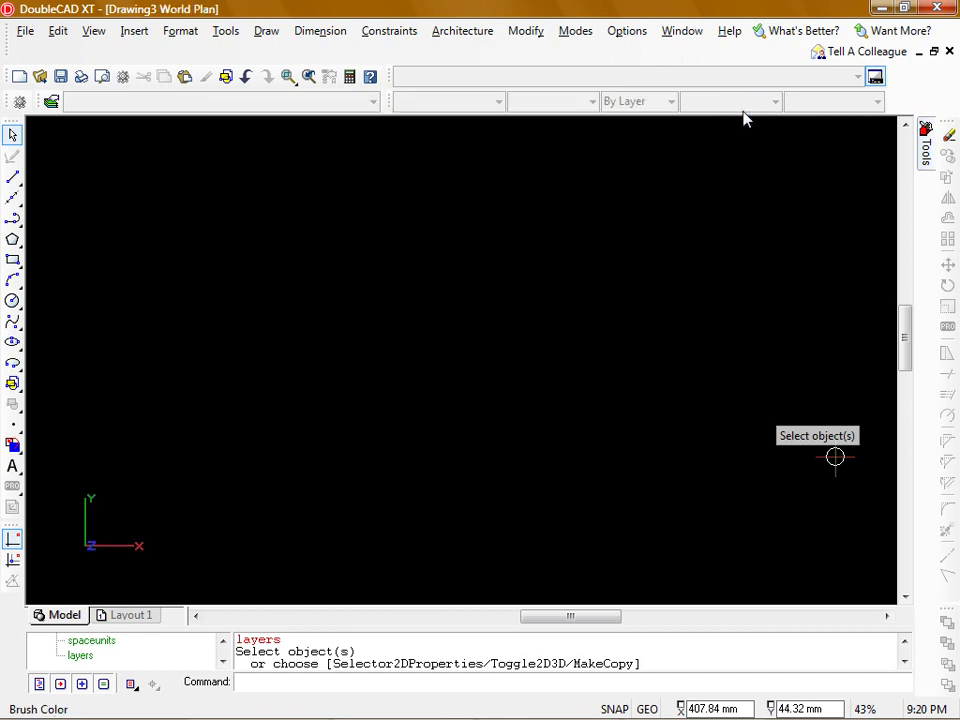
{"action": "left_click", "coordinate": [14, 178]}
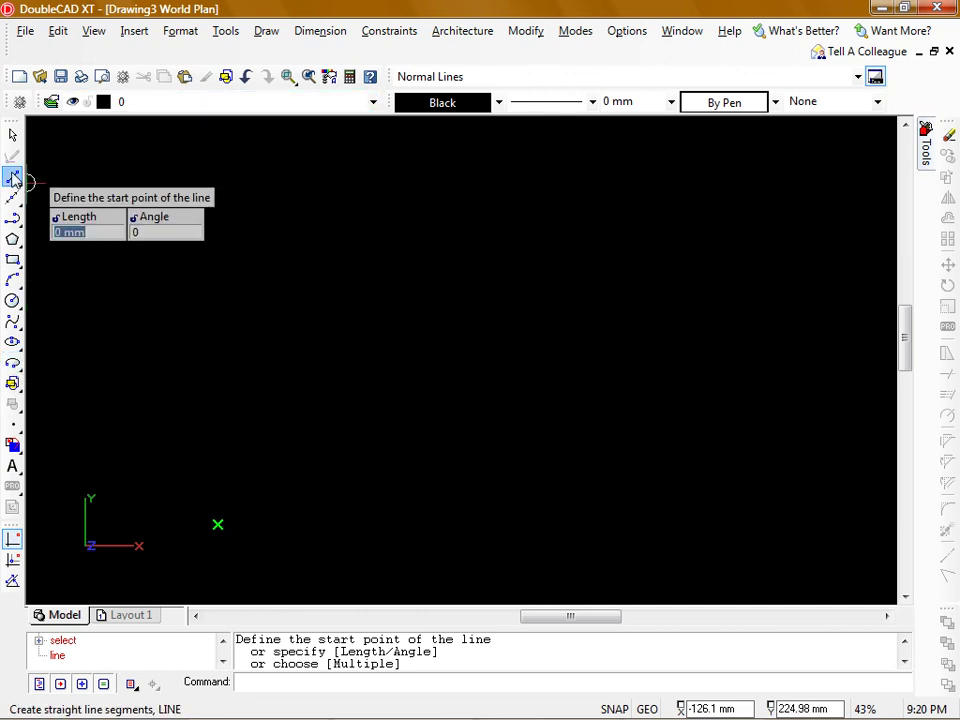
{"action": "left_click", "coordinate": [370, 101]}
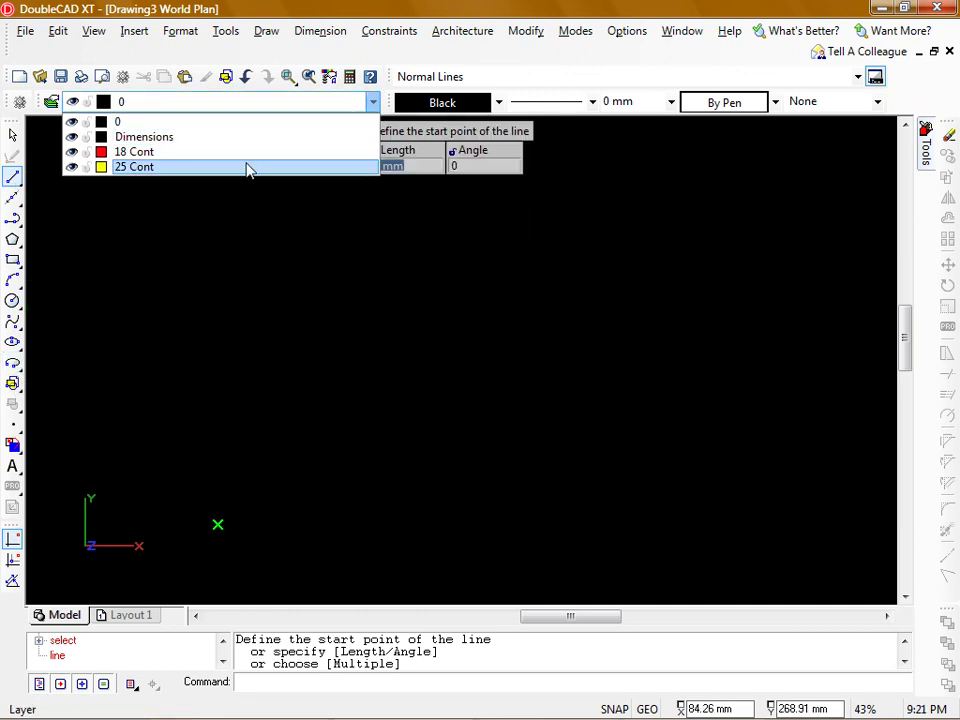
{"action": "left_click", "coordinate": [248, 167]}
Step: Set line colour, pattern, width and brush colour all to By Layer
{"action": "left_click", "coordinate": [498, 101]}
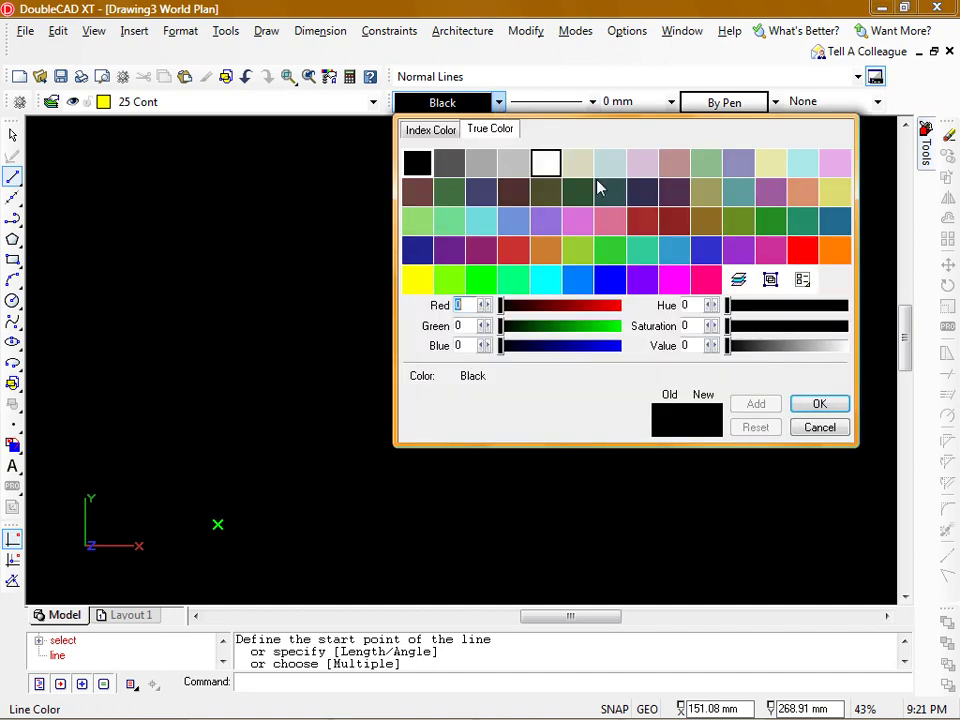
{"action": "left_click", "coordinate": [738, 279]}
{"action": "left_click", "coordinate": [592, 102]}
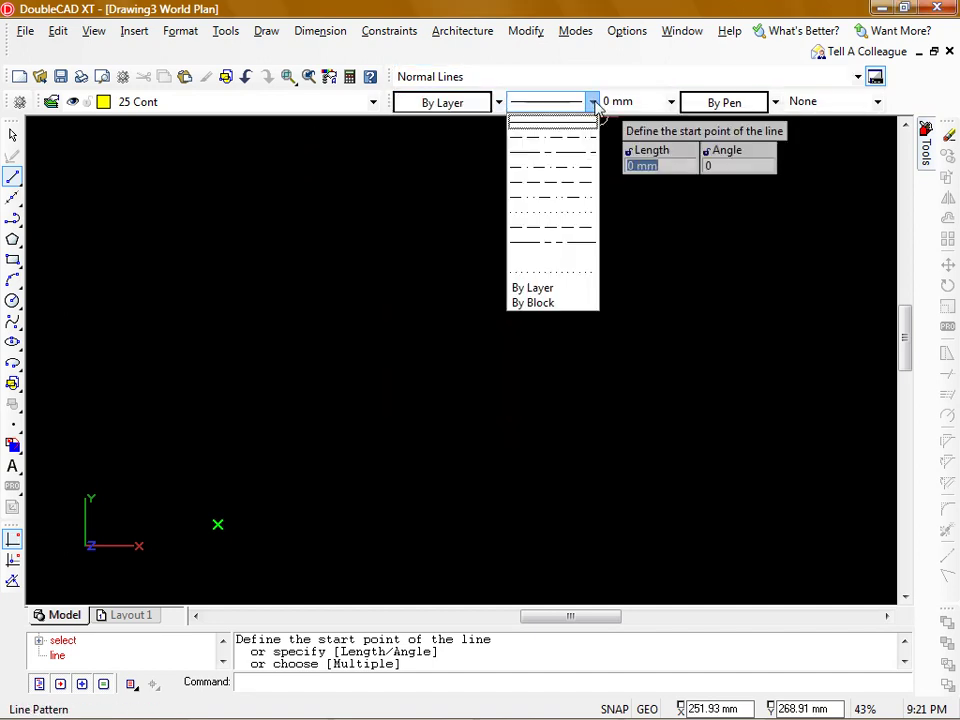
{"action": "left_click", "coordinate": [574, 287]}
{"action": "left_click", "coordinate": [671, 102]}
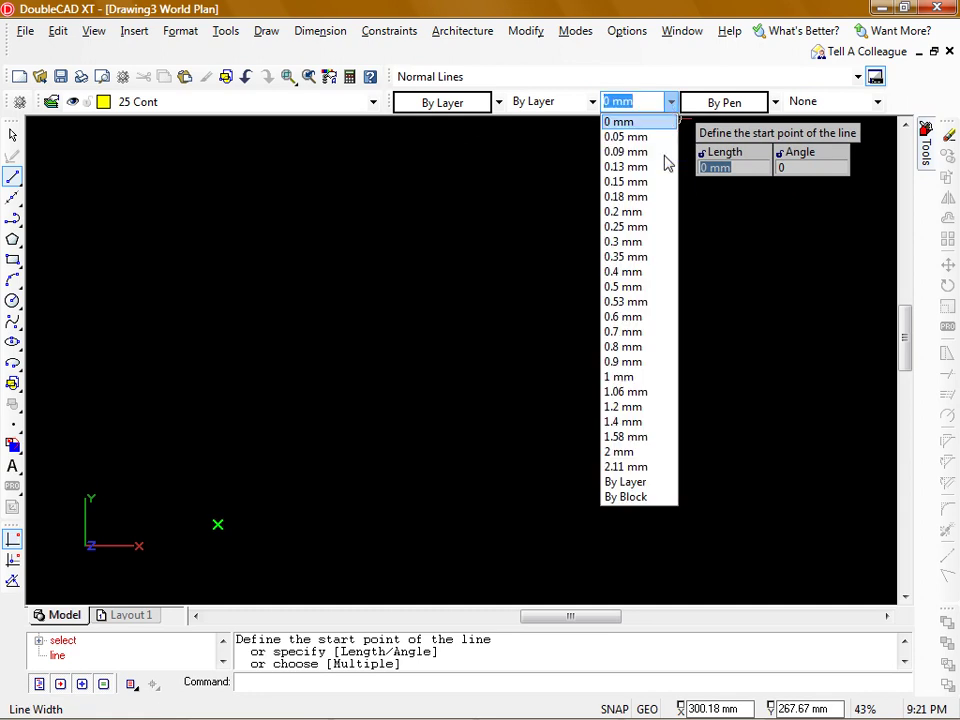
{"action": "left_click", "coordinate": [652, 483]}
{"action": "left_click", "coordinate": [775, 102]}
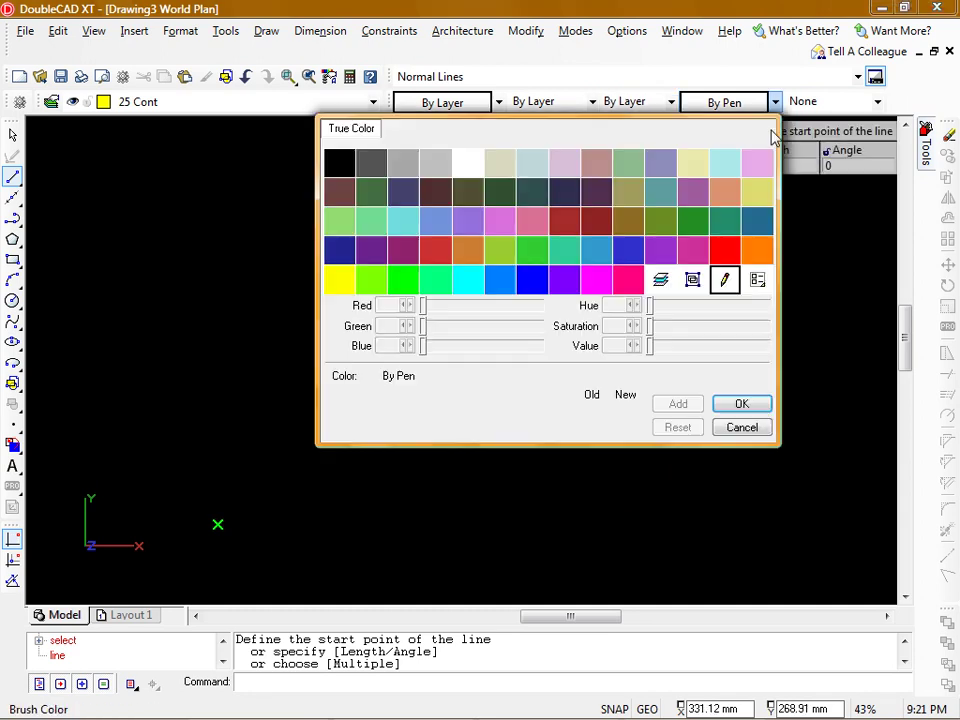
{"action": "left_click", "coordinate": [660, 279]}
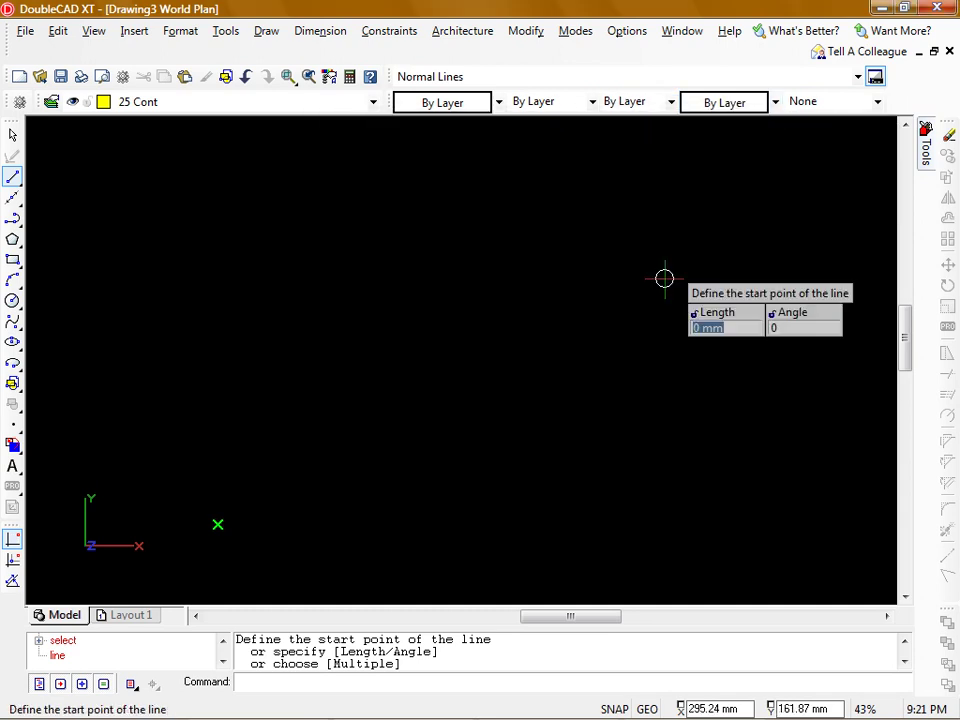
{"action": "left_click", "coordinate": [13, 218]}
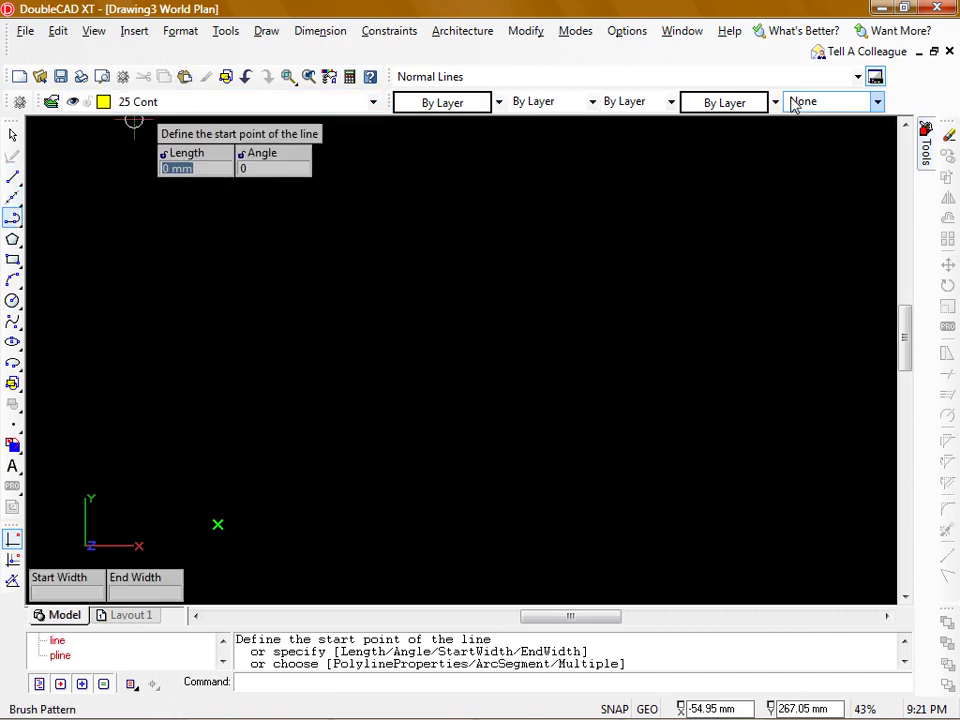
Step: Make 25 Cont the current layer with the three-point arc tool active
{"action": "left_click", "coordinate": [13, 279]}
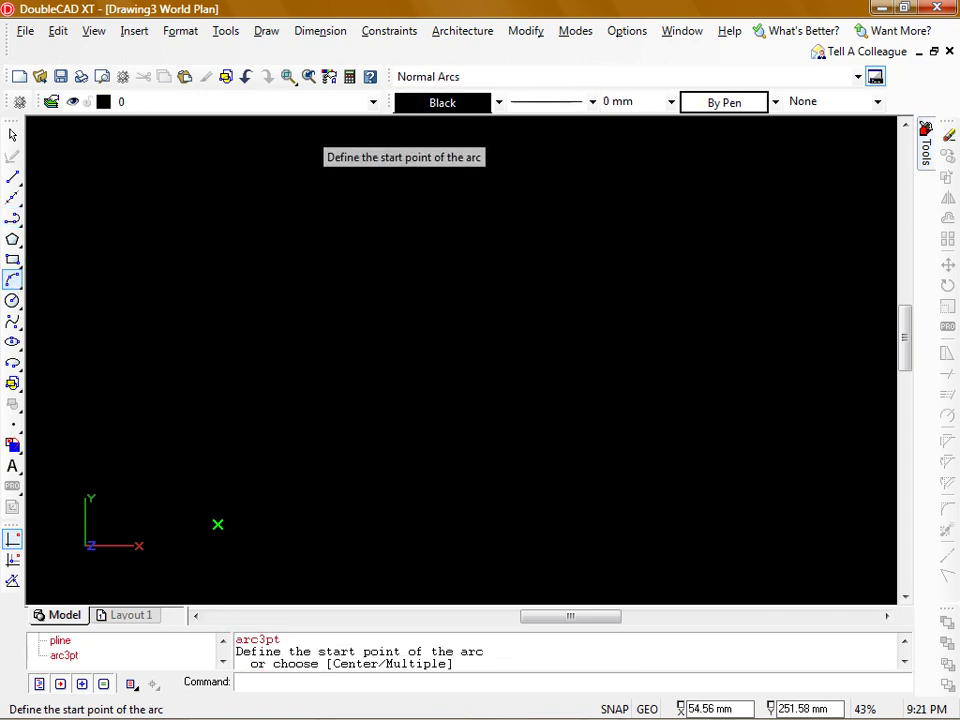
{"action": "left_click", "coordinate": [373, 101]}
{"action": "left_click", "coordinate": [319, 165]}
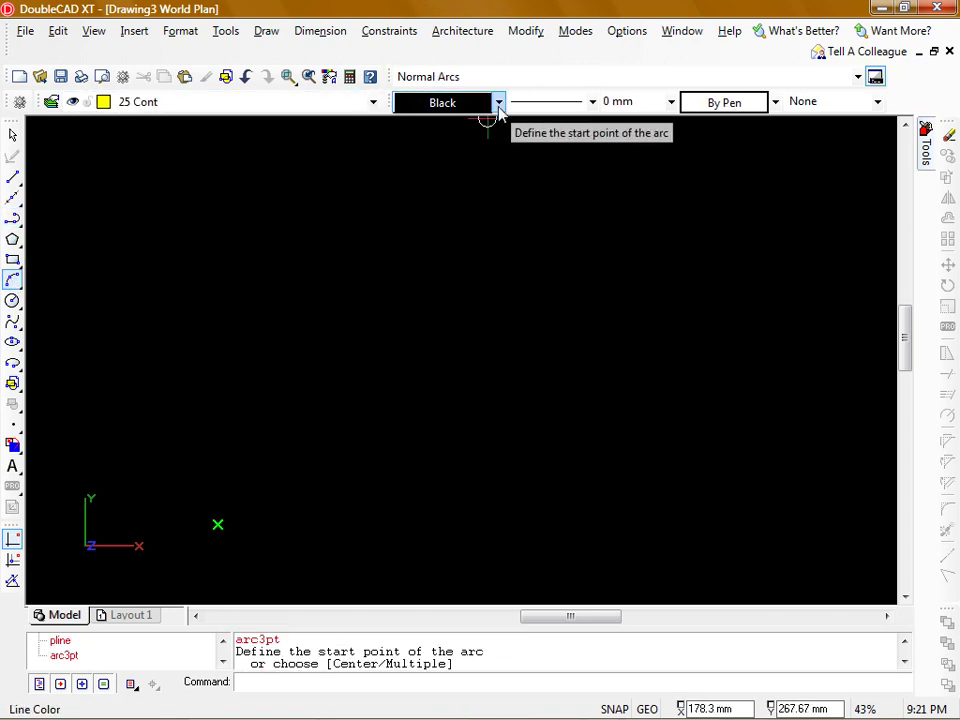
Step: Set colour, line type, line width and brush colour to By Layer for the elliptical arc tool
{"action": "left_click", "coordinate": [499, 106]}
{"action": "left_click", "coordinate": [736, 280]}
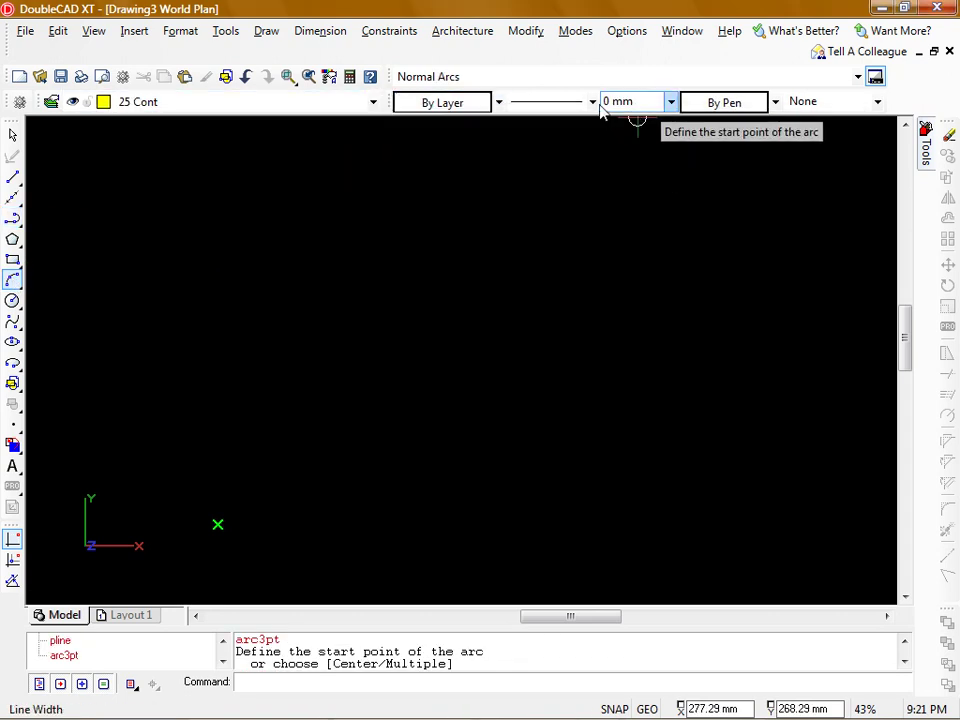
{"action": "left_click", "coordinate": [592, 101]}
{"action": "left_click", "coordinate": [555, 285]}
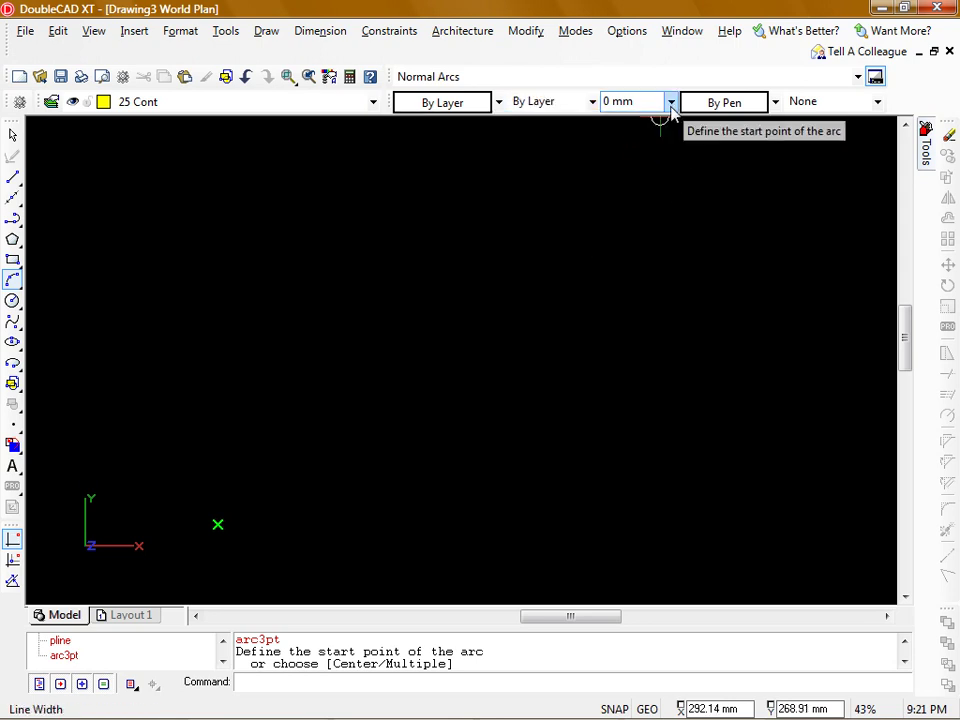
{"action": "left_click", "coordinate": [671, 101]}
{"action": "left_click", "coordinate": [655, 483]}
{"action": "left_click", "coordinate": [775, 101]}
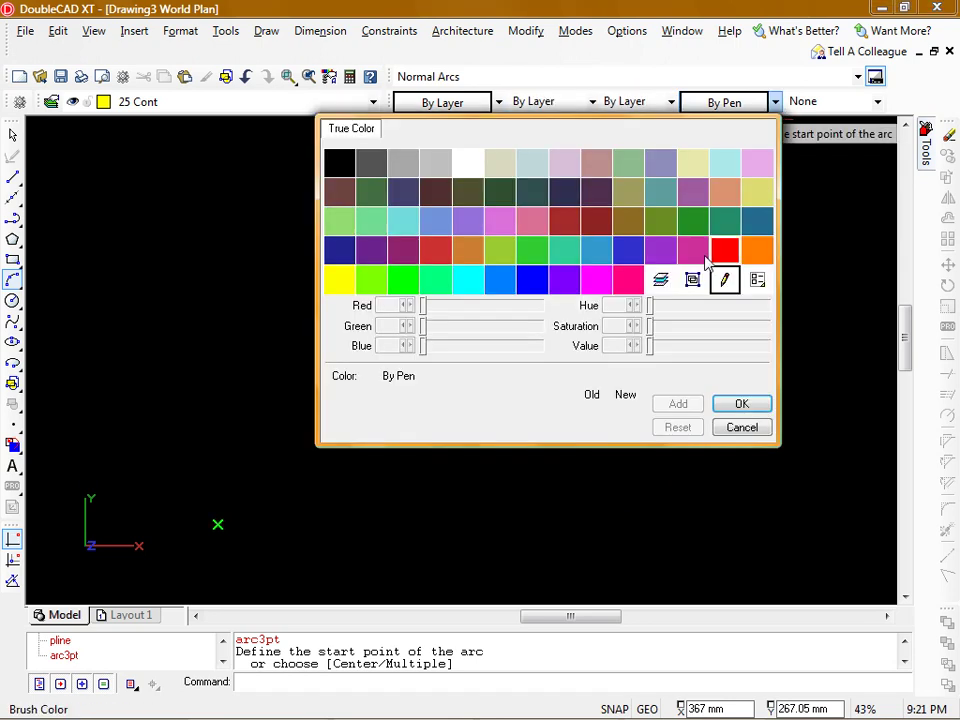
{"action": "left_click", "coordinate": [658, 281]}
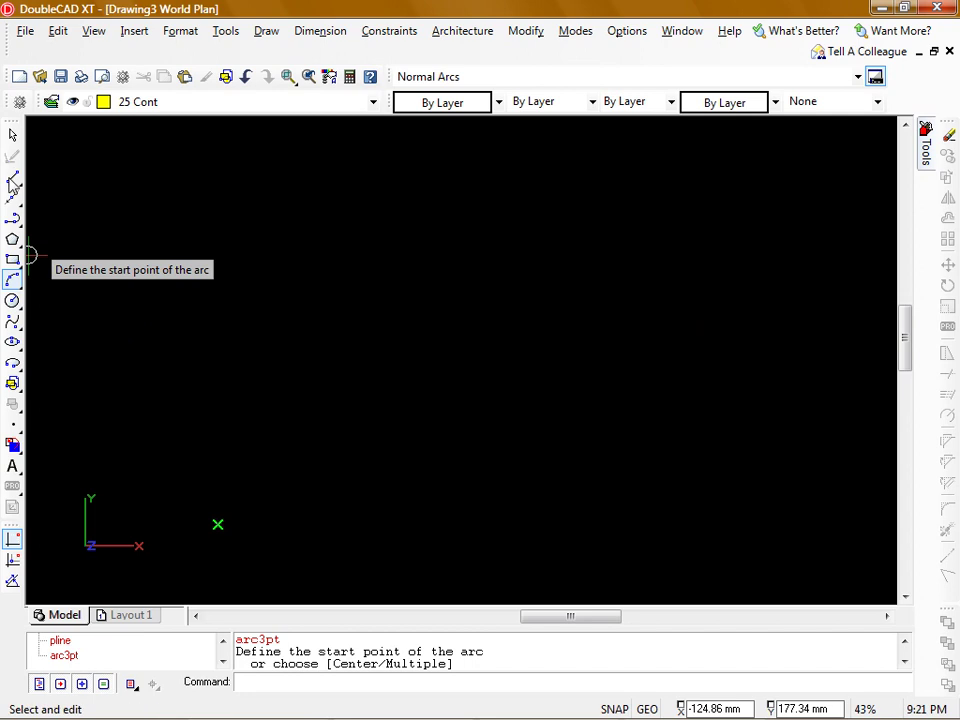
{"action": "left_click", "coordinate": [12, 341]}
{"action": "left_click", "coordinate": [12, 362]}
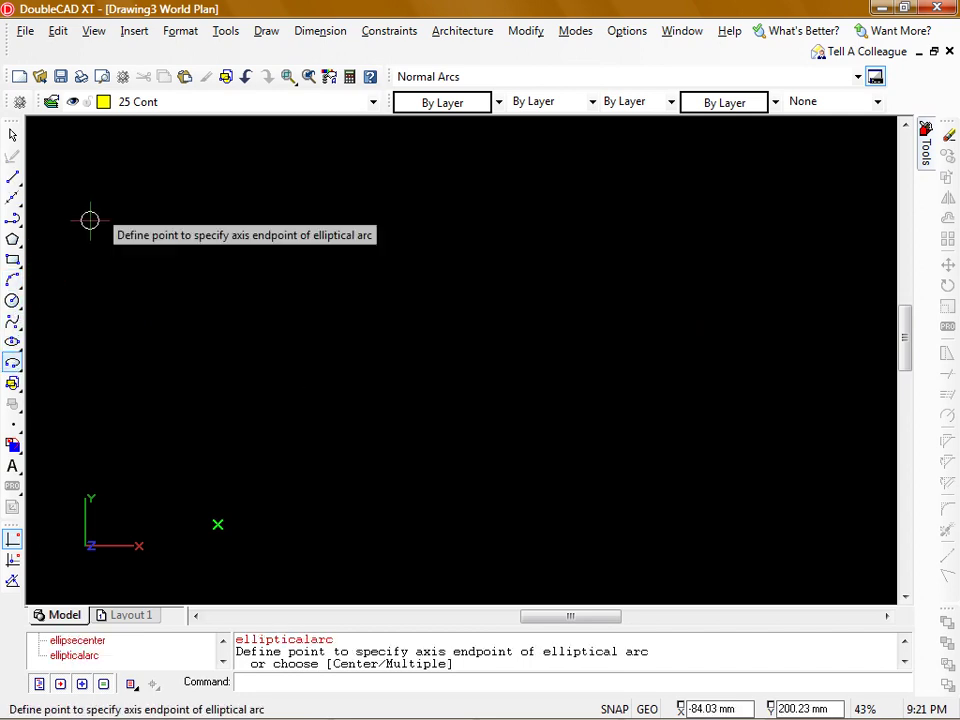
Step: In the Style Manager, set the Standard text style's font to isocp2.shx
{"action": "left_click", "coordinate": [180, 31]}
{"action": "left_click", "coordinate": [214, 92]}
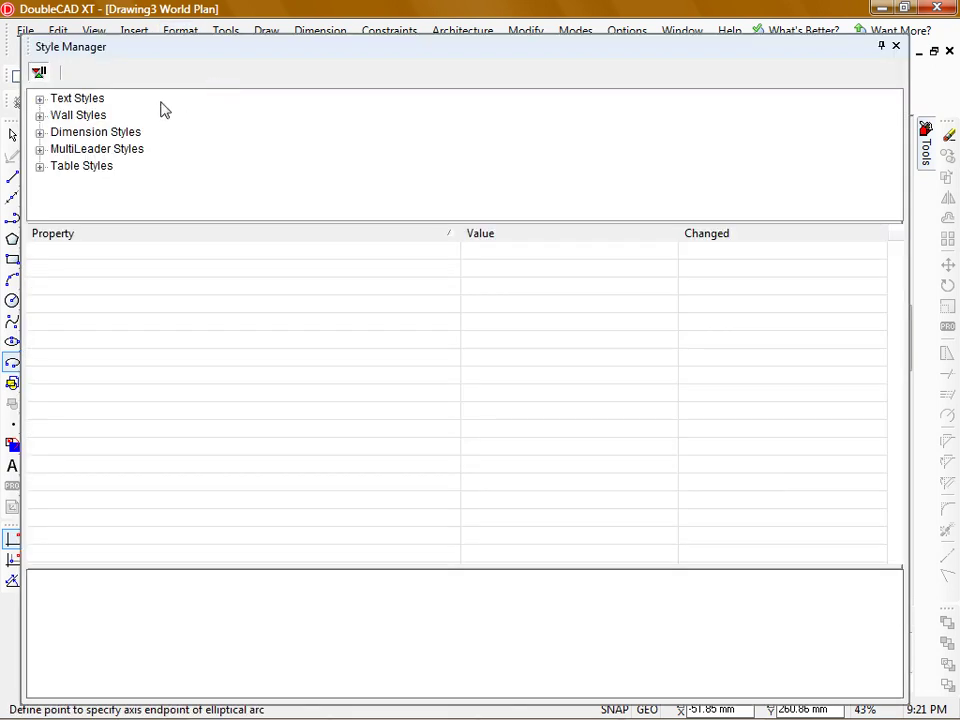
{"action": "left_click", "coordinate": [41, 100]}
{"action": "left_click", "coordinate": [92, 115]}
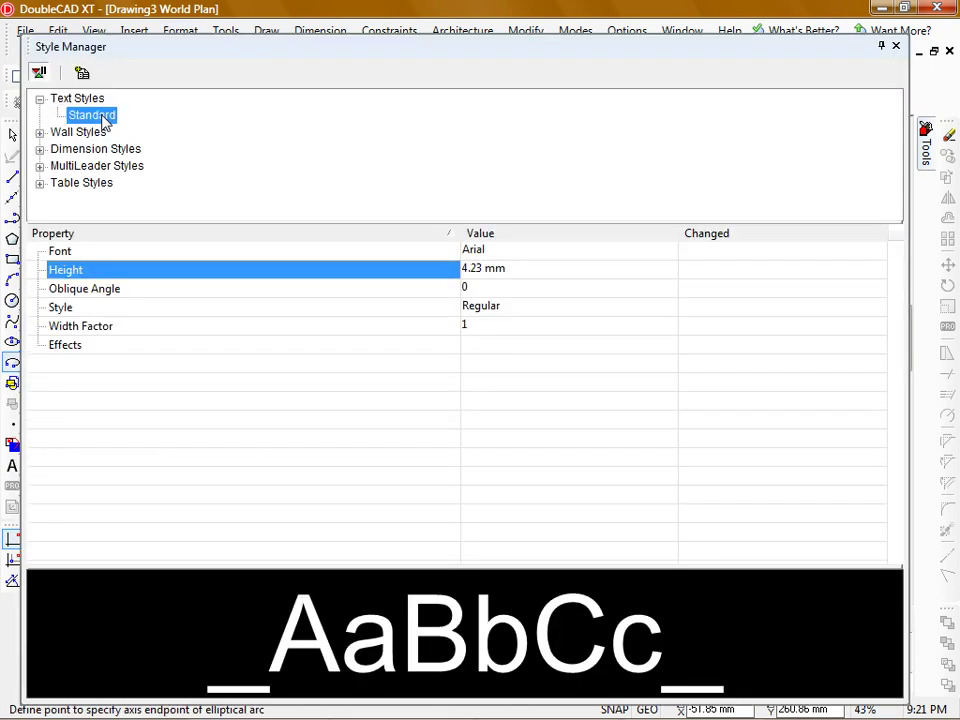
{"action": "left_click", "coordinate": [620, 252]}
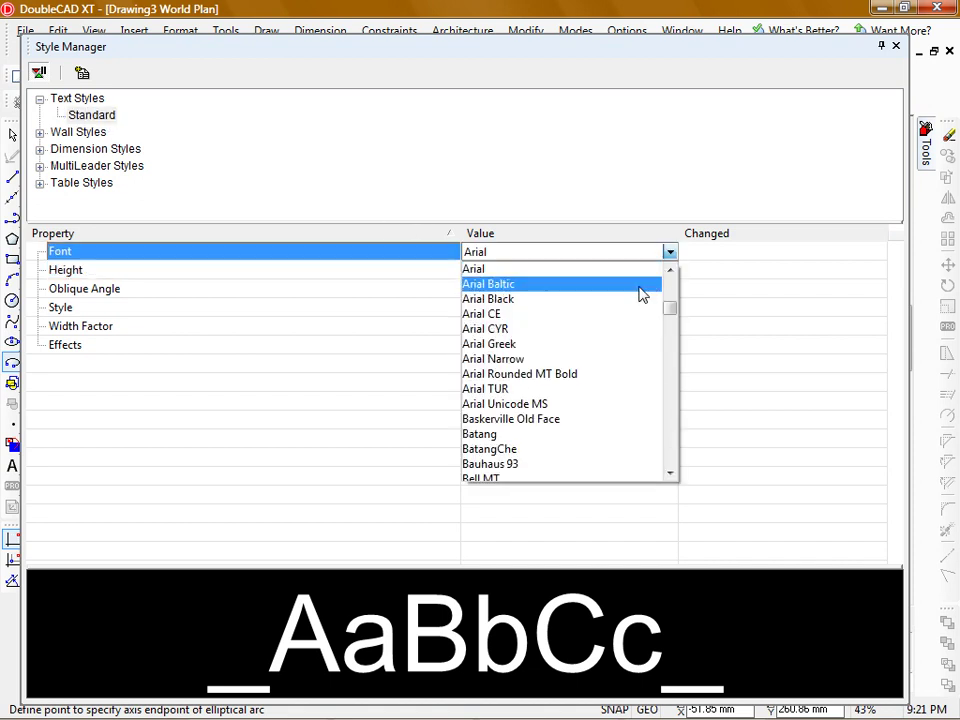
{"action": "key", "text": "i"}
{"action": "scroll", "coordinate": [615, 360], "scroll_direction": "down", "scroll_amount": 2}
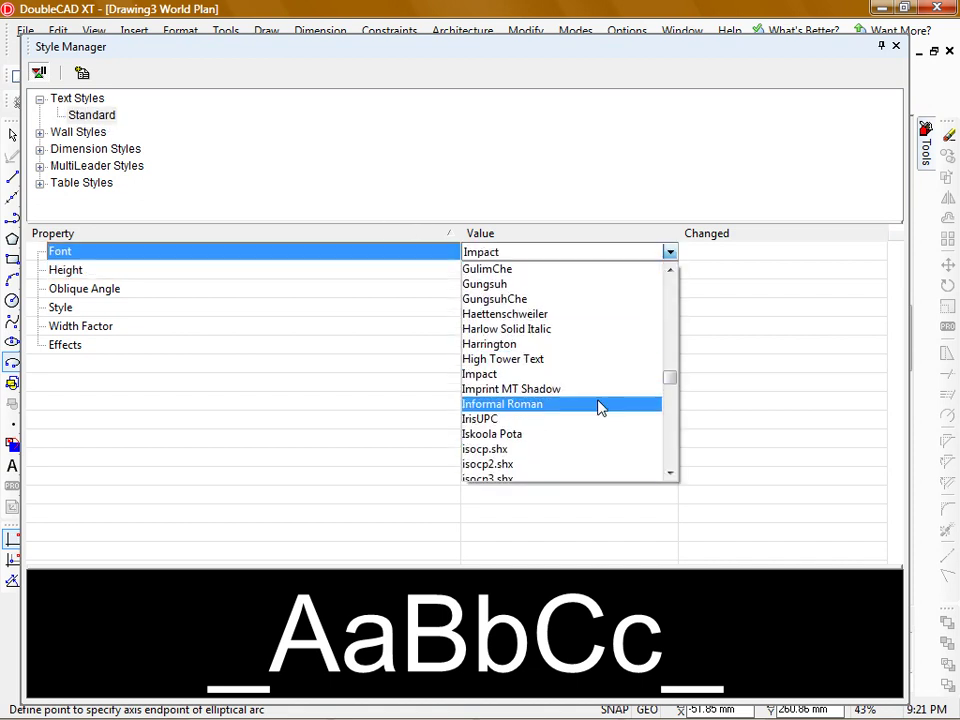
{"action": "left_click", "coordinate": [598, 466]}
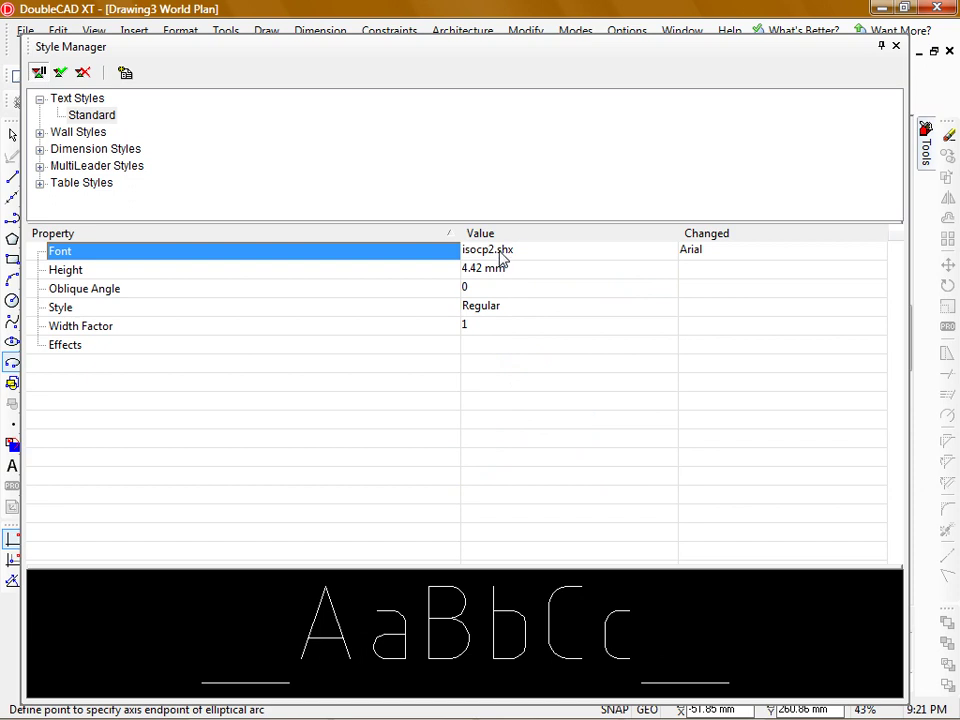
Step: Set the Standard text style's height to 2.47 mm
{"action": "left_click", "coordinate": [606, 271]}
{"action": "left_click", "coordinate": [670, 270]}
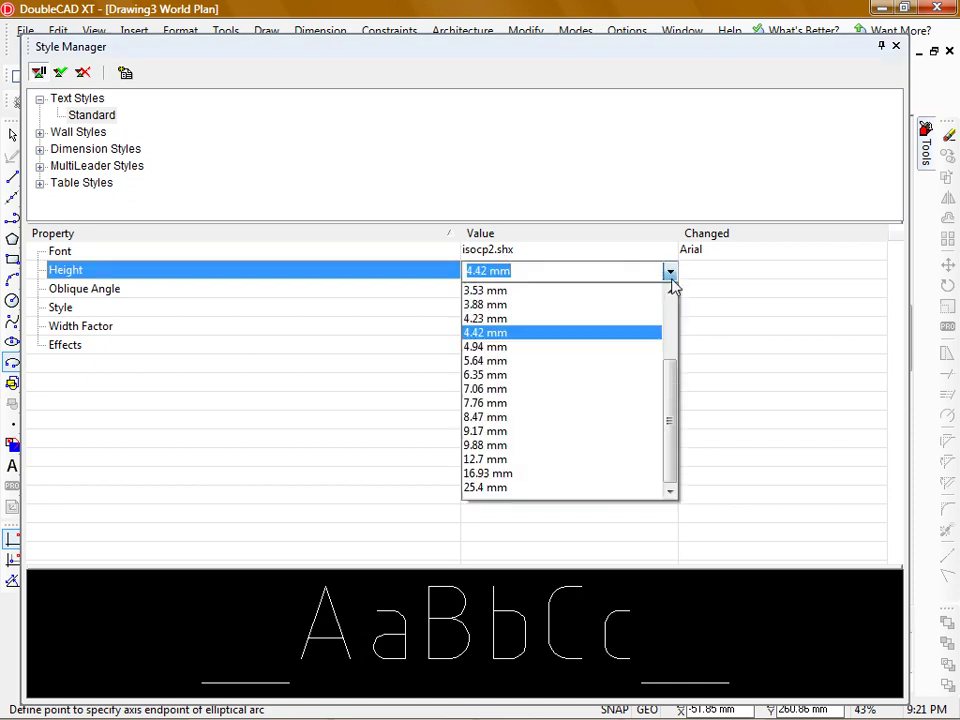
{"action": "left_click_drag", "start_coordinate": [671, 377], "coordinate": [671, 309]}
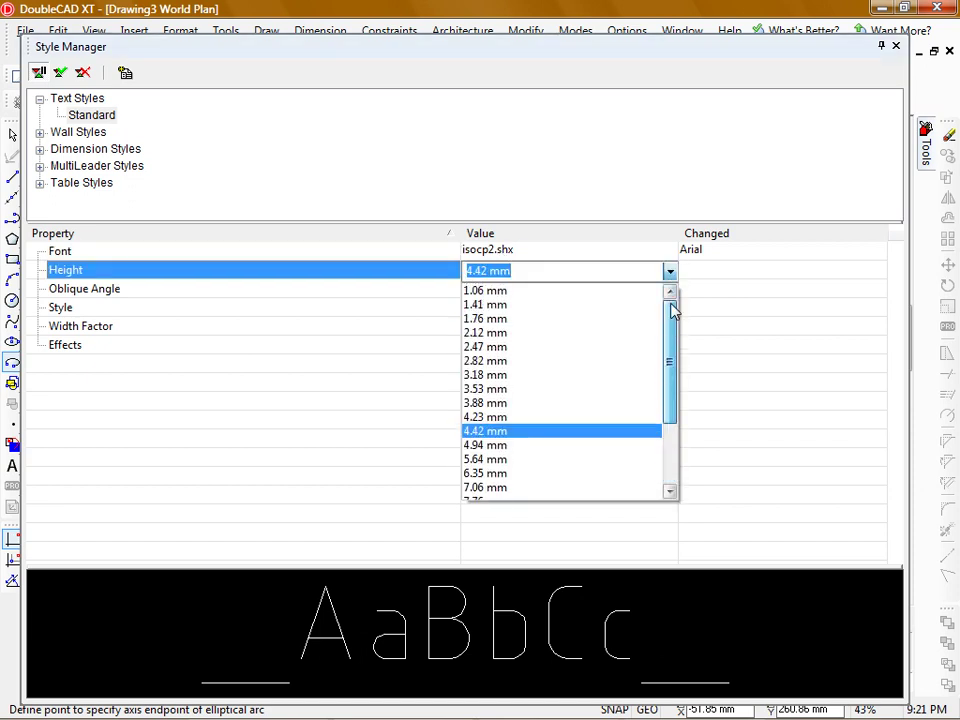
{"action": "left_click", "coordinate": [562, 347]}
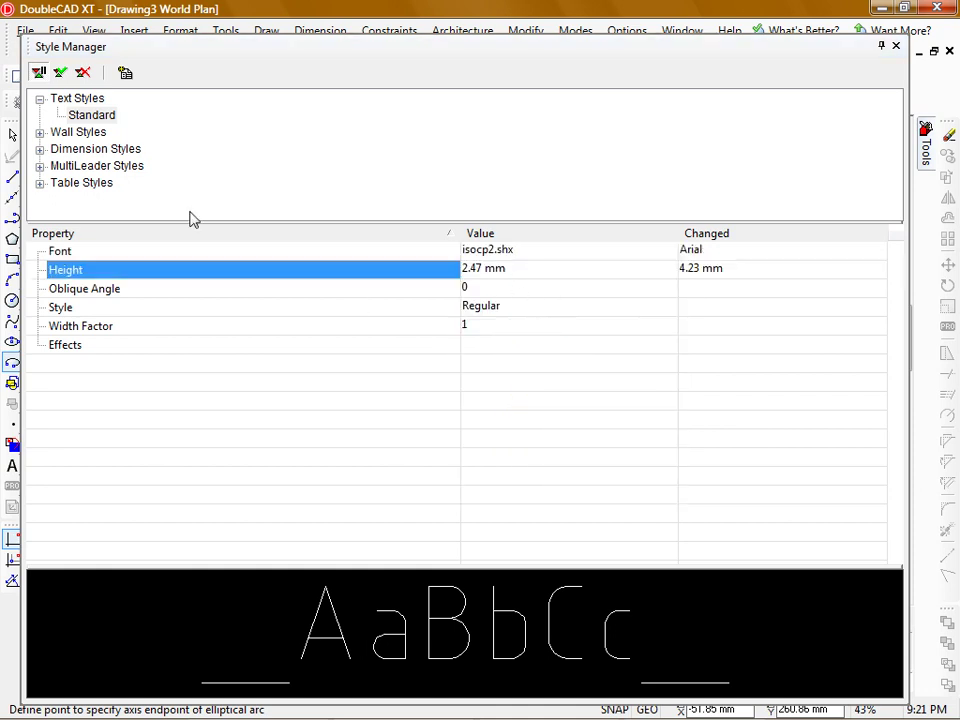
{"action": "left_click", "coordinate": [65, 150]}
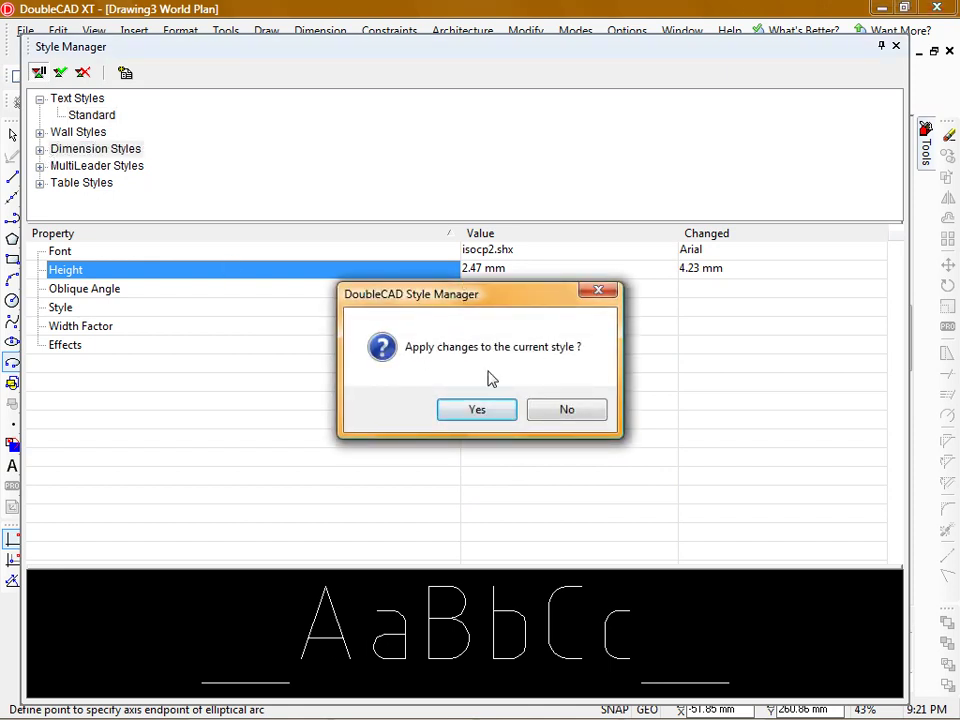
Step: Apply the text style edits, then set and apply a 1.5 width factor
{"action": "left_click", "coordinate": [490, 410]}
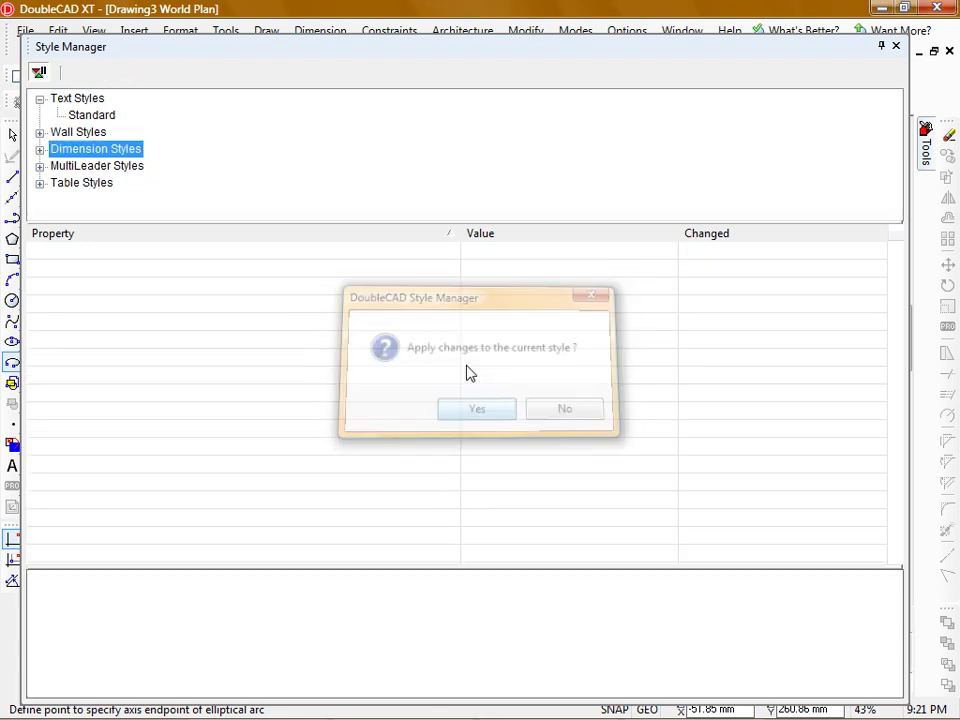
{"action": "left_click", "coordinate": [80, 112]}
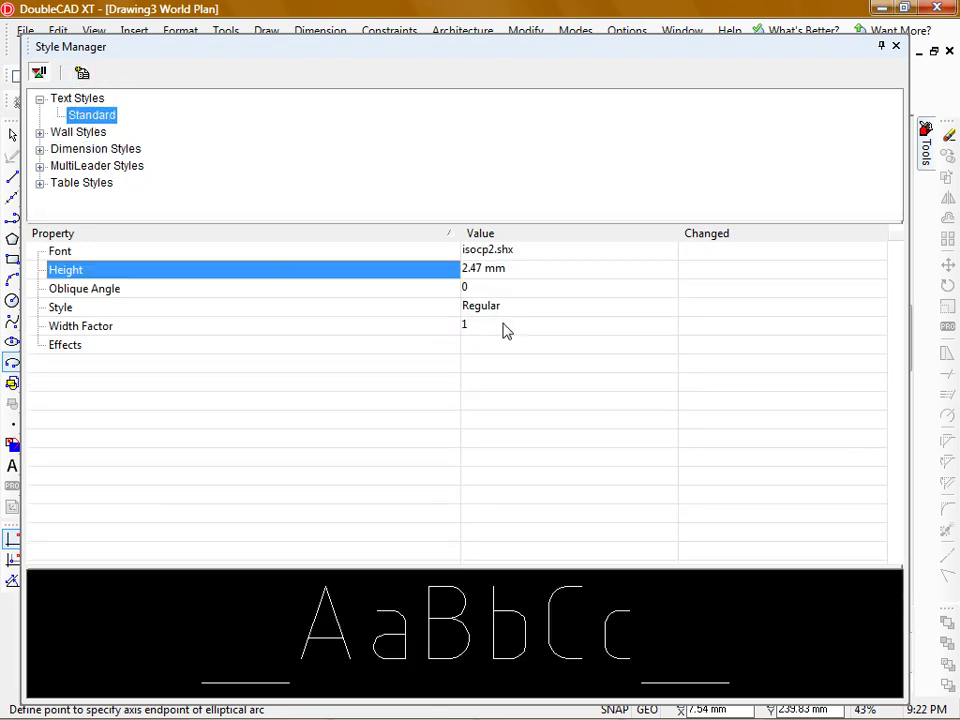
{"action": "left_click", "coordinate": [520, 270]}
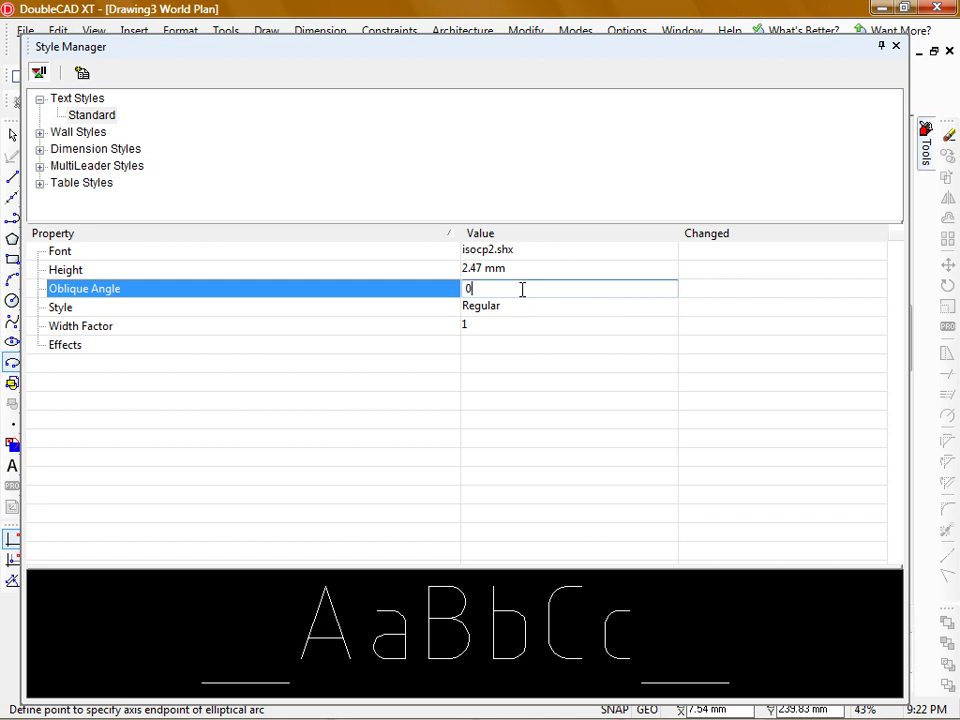
{"action": "left_click", "coordinate": [517, 325]}
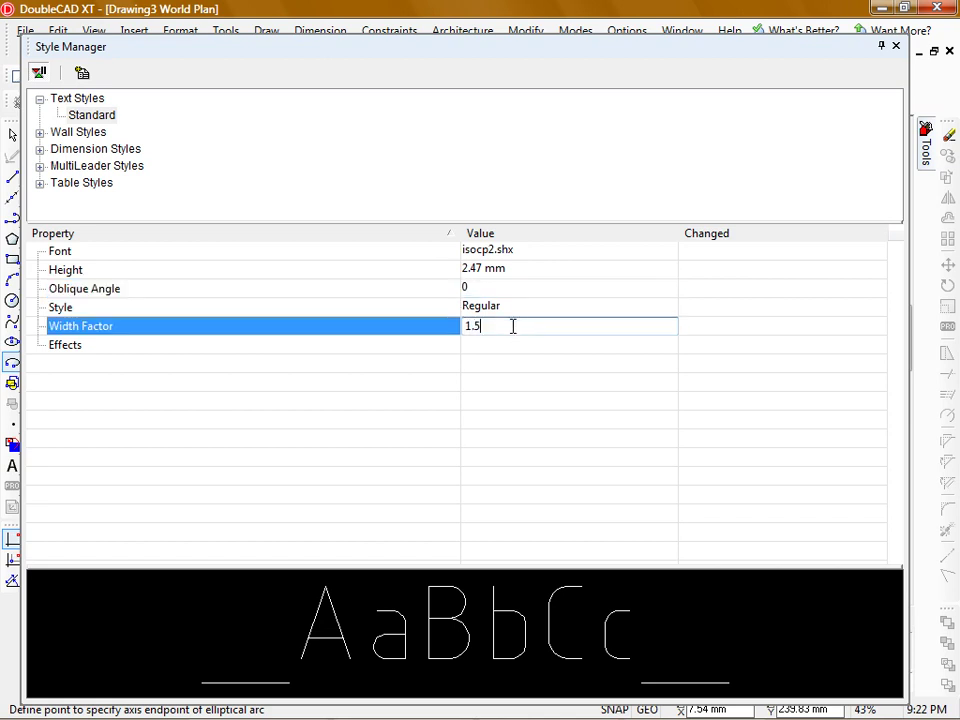
{"action": "key", "text": "Return"}
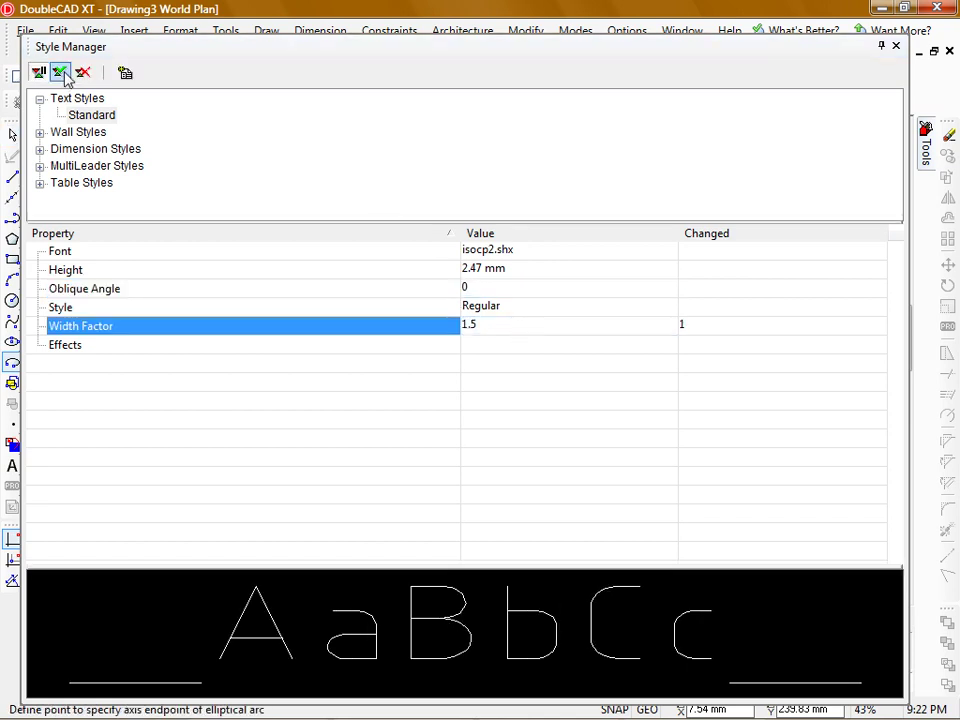
{"action": "left_click", "coordinate": [62, 72]}
Step: Restore the Standard text style's width factor to 1 and apply it
{"action": "left_click", "coordinate": [490, 325]}
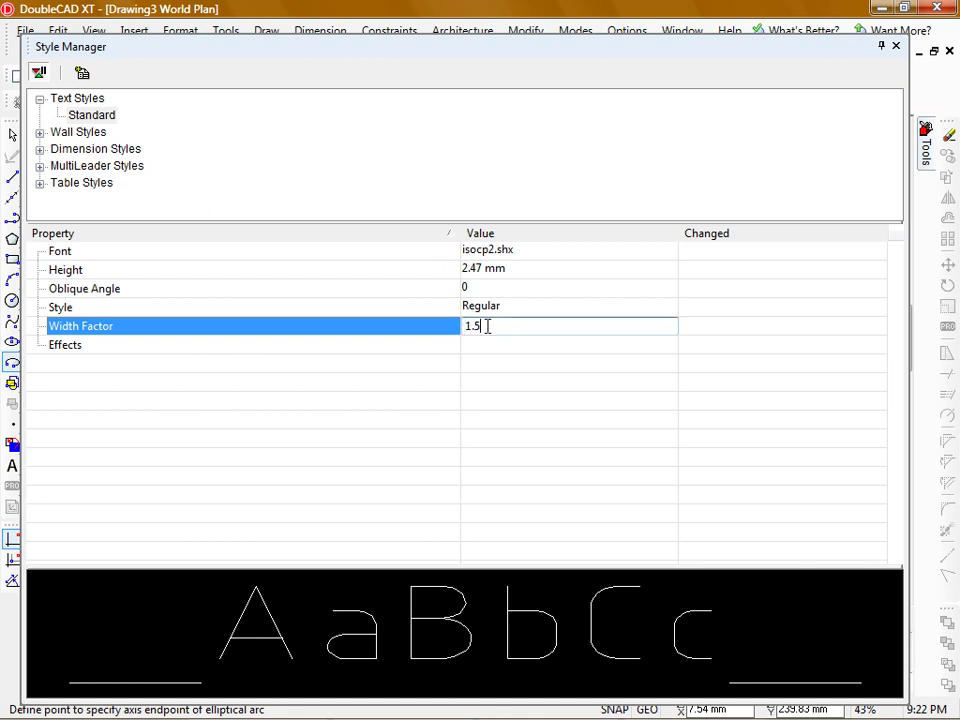
{"action": "left_click_drag", "start_coordinate": [487, 326], "coordinate": [459, 316]}
{"action": "left_click", "coordinate": [488, 290]}
{"action": "left_click", "coordinate": [58, 74]}
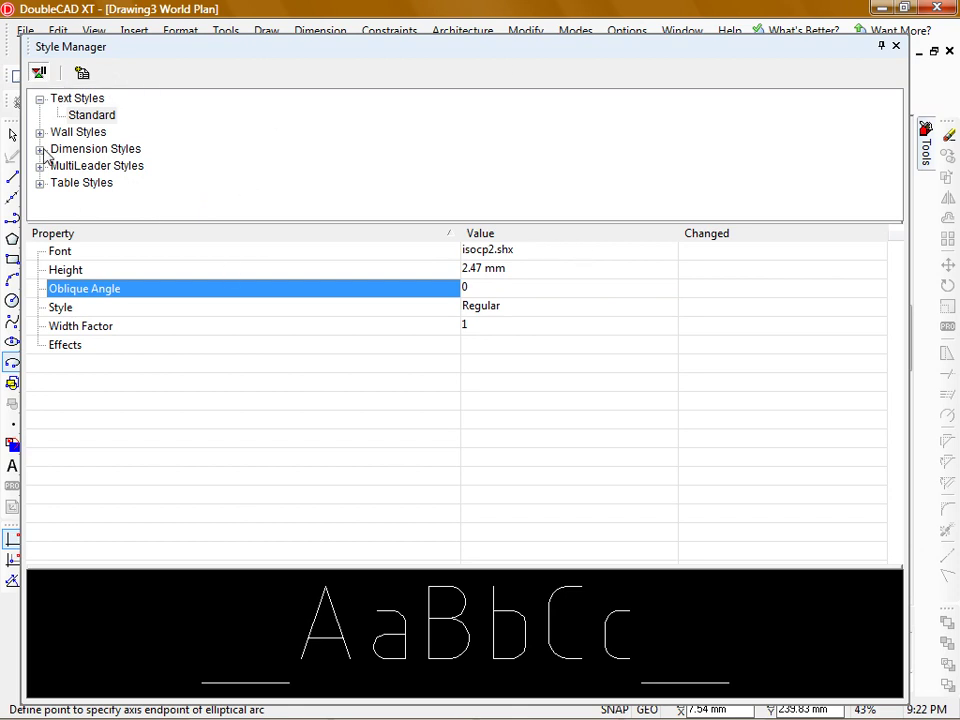
Step: Set the Standard dimension style's arrowhead size to 2.5 mm
{"action": "left_click", "coordinate": [40, 150]}
{"action": "left_click", "coordinate": [88, 166]}
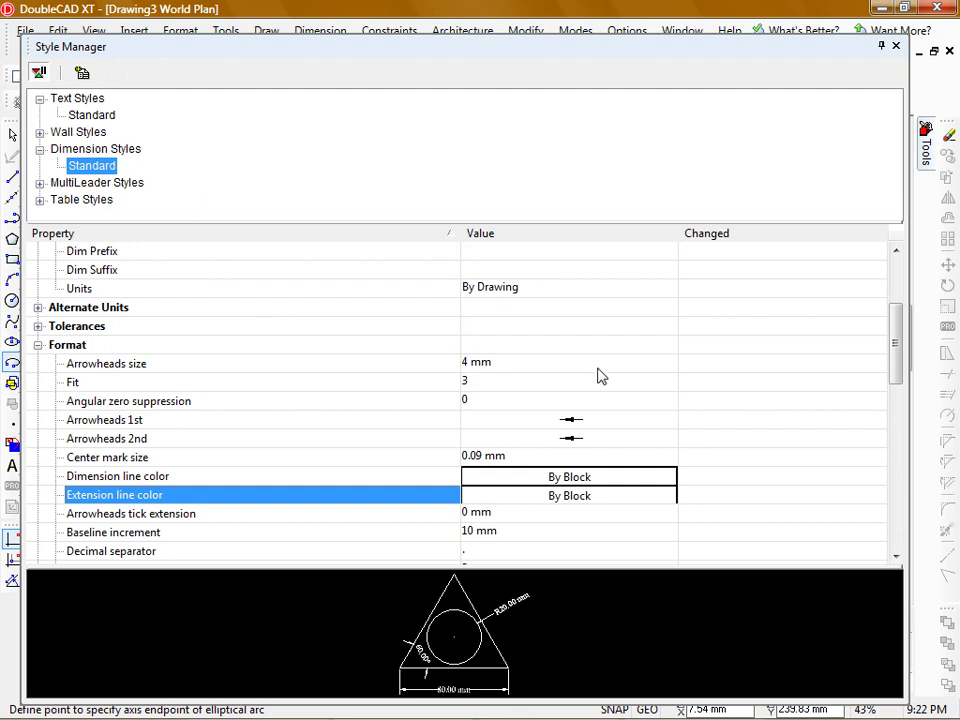
{"action": "left_click_drag", "start_coordinate": [898, 358], "coordinate": [897, 296]}
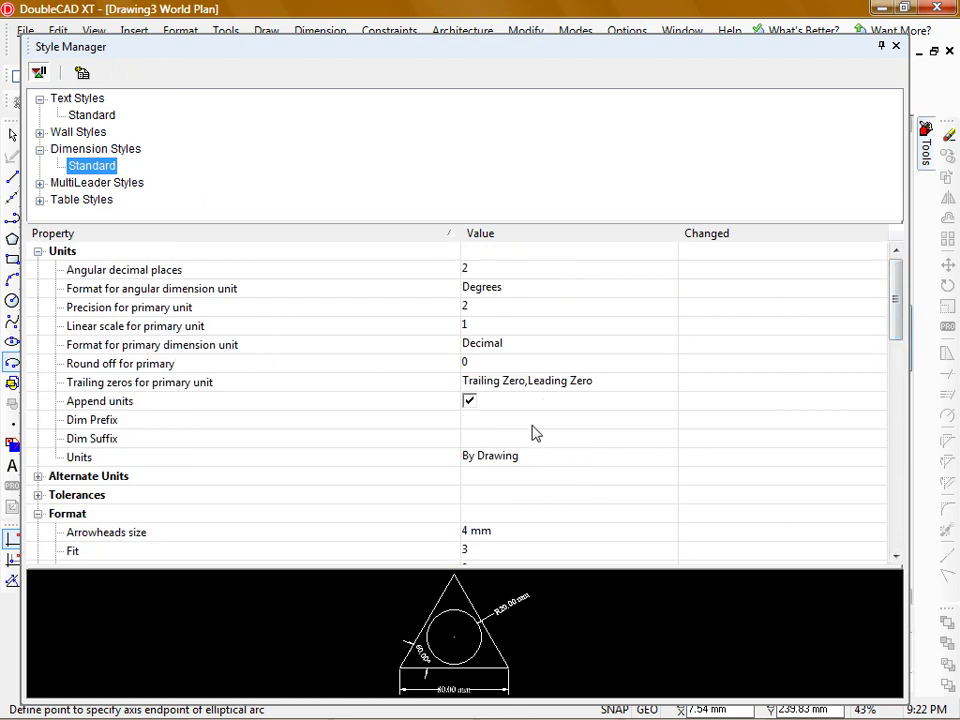
{"action": "left_click_drag", "start_coordinate": [896, 304], "coordinate": [890, 362]}
{"action": "left_click", "coordinate": [579, 326]}
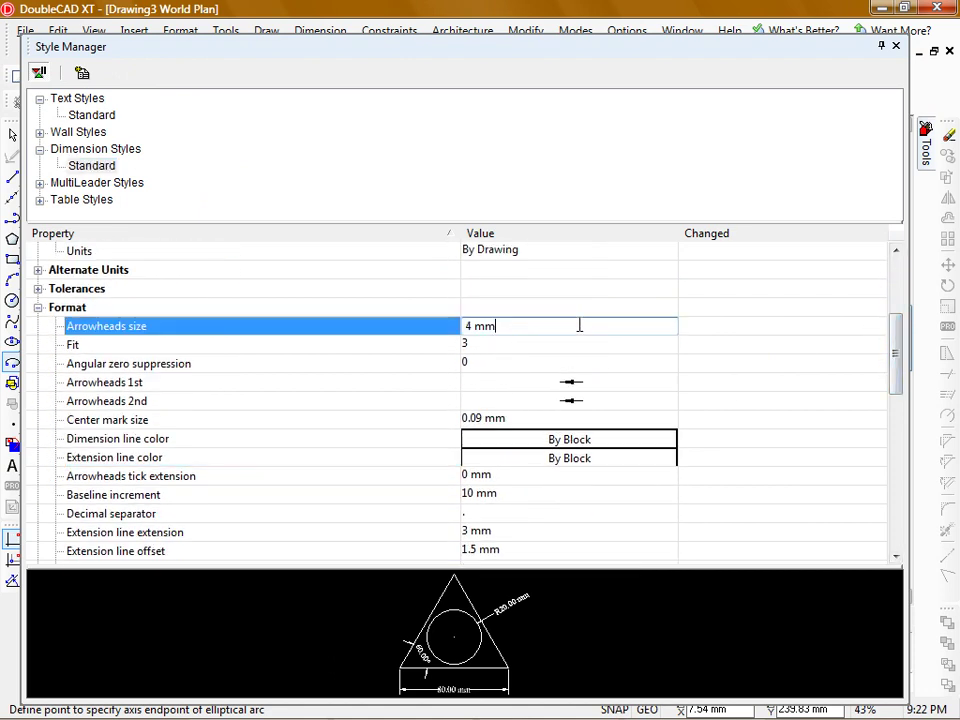
{"action": "type", "text": "2.5"}
{"action": "left_click", "coordinate": [485, 345]}
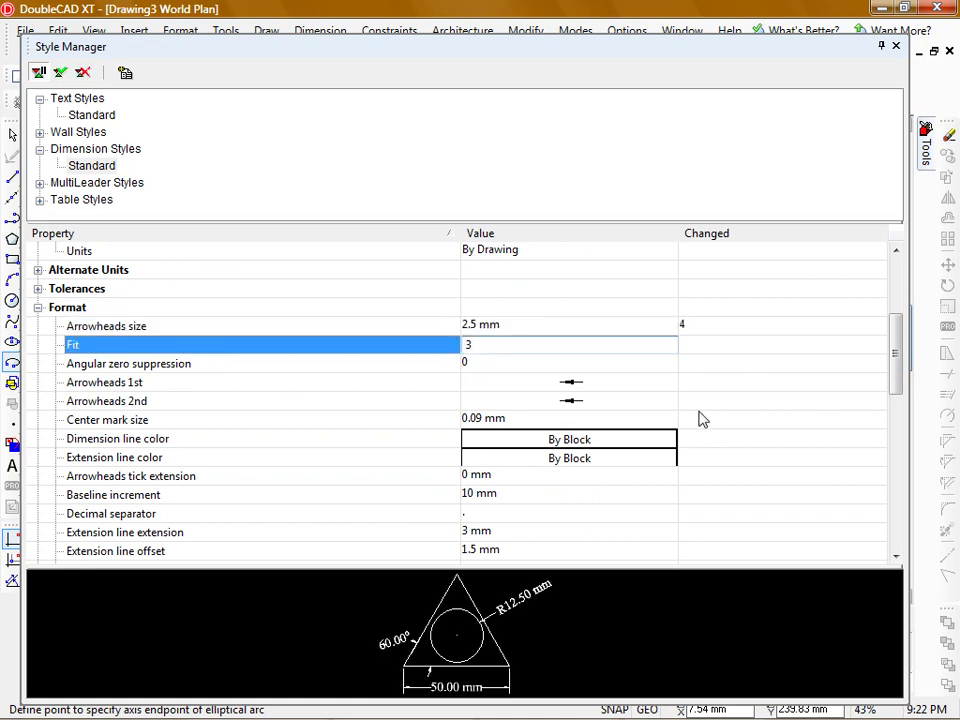
Step: Set the dimension line and extension line colours to By Layer
{"action": "left_click", "coordinate": [669, 439]}
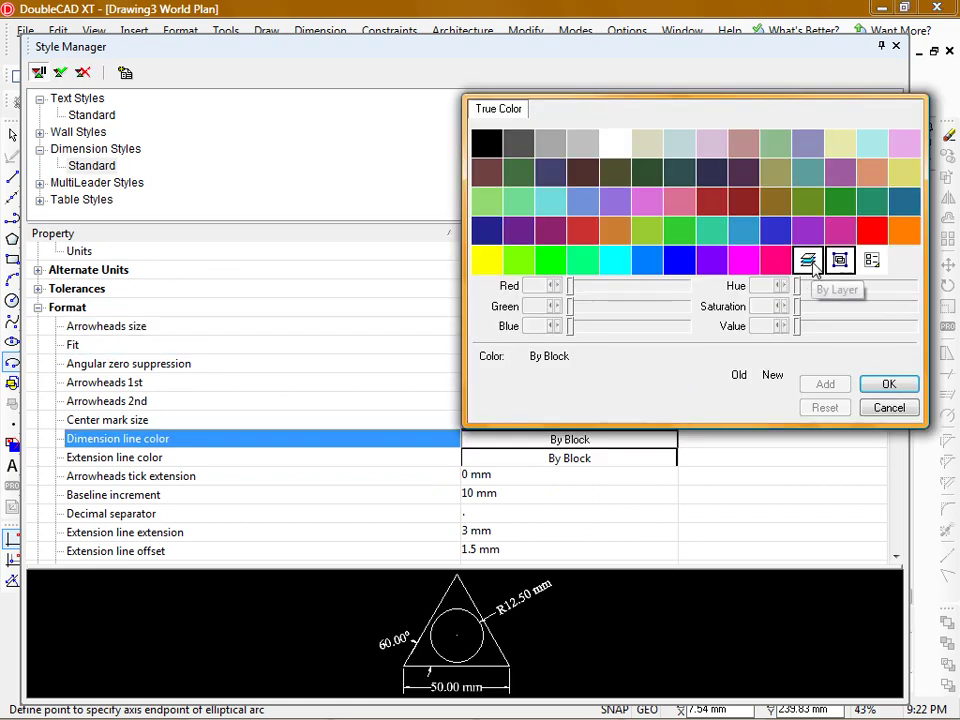
{"action": "left_click", "coordinate": [808, 260]}
{"action": "left_click", "coordinate": [672, 458]}
{"action": "left_click", "coordinate": [808, 279]}
Step: Set the 1st and 2nd extension line and dimension line linetypes to By Layer
{"action": "scroll", "coordinate": [897, 395], "scroll_direction": "down", "scroll_amount": 1}
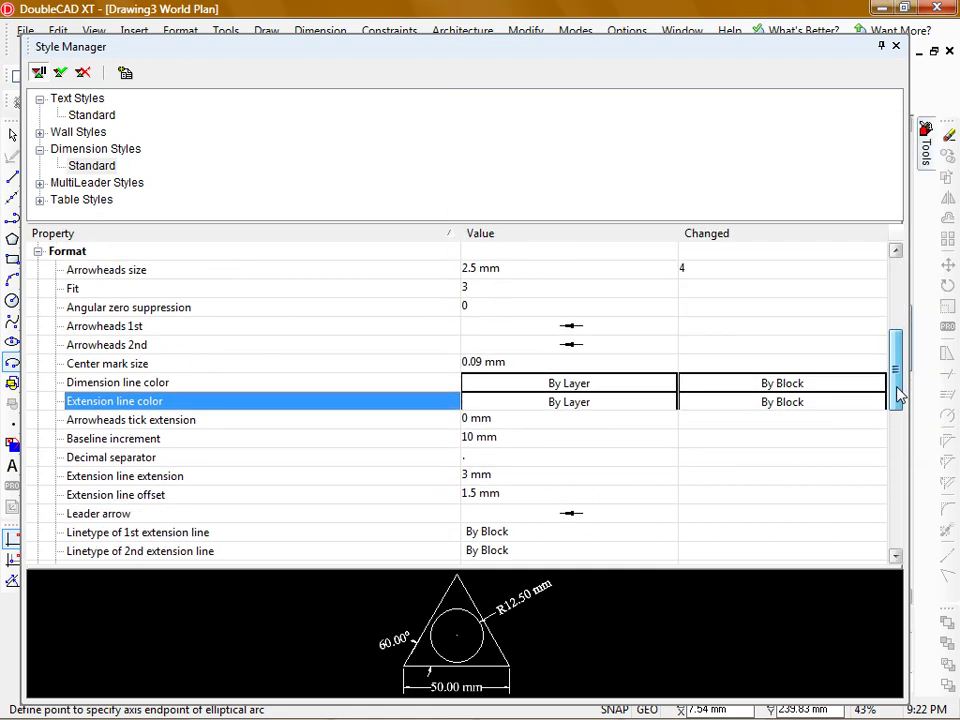
{"action": "left_click_drag", "start_coordinate": [897, 395], "coordinate": [895, 435]}
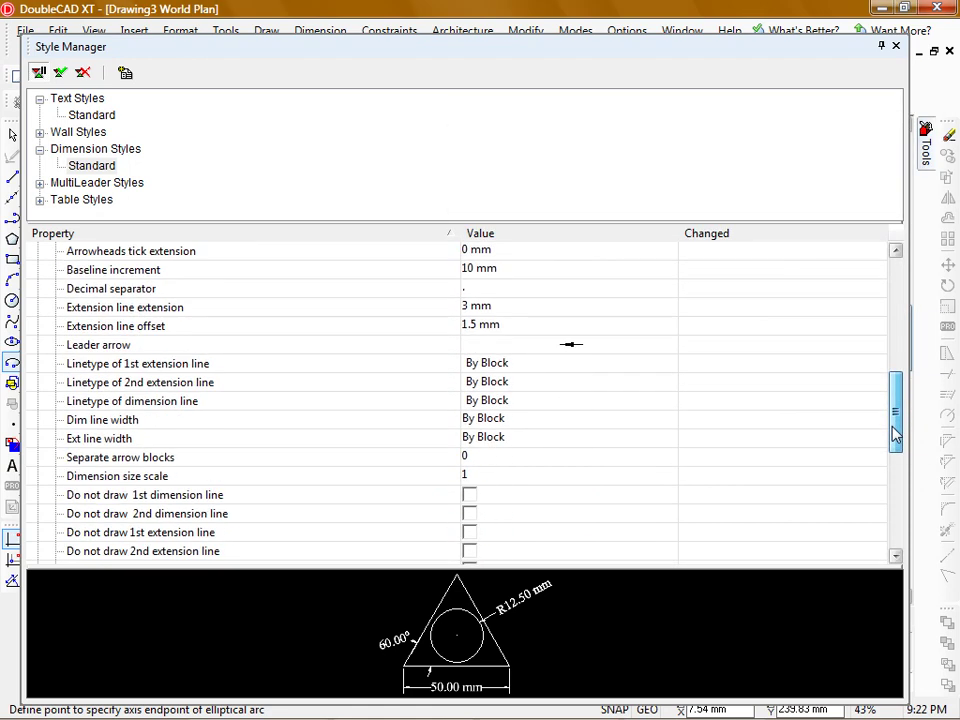
{"action": "left_click", "coordinate": [666, 364]}
{"action": "left_click", "coordinate": [669, 364]}
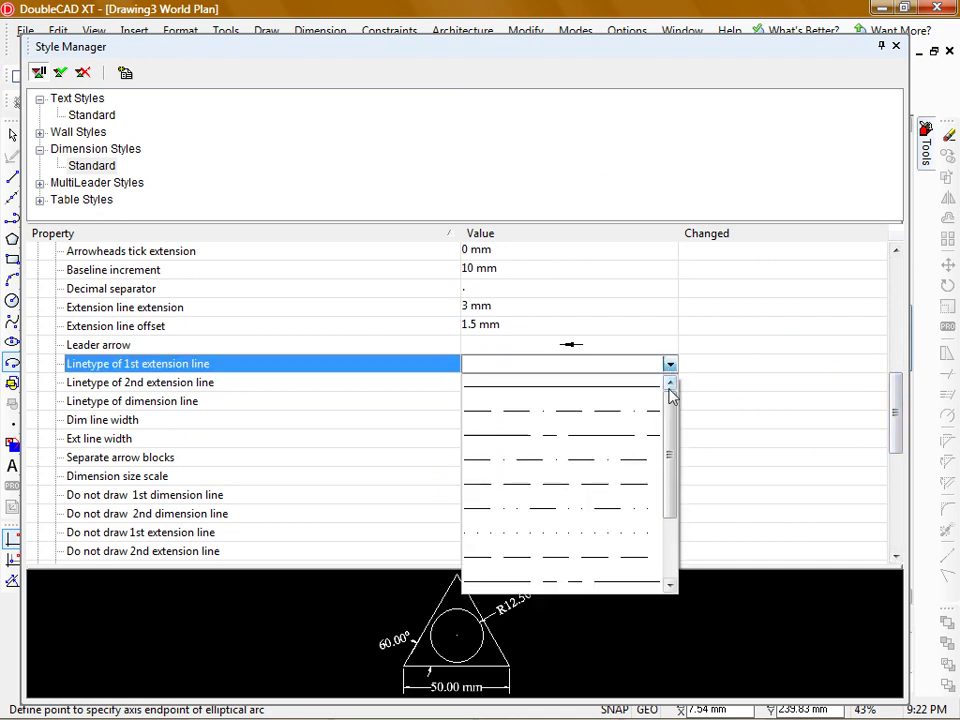
{"action": "left_click_drag", "start_coordinate": [675, 416], "coordinate": [673, 497]}
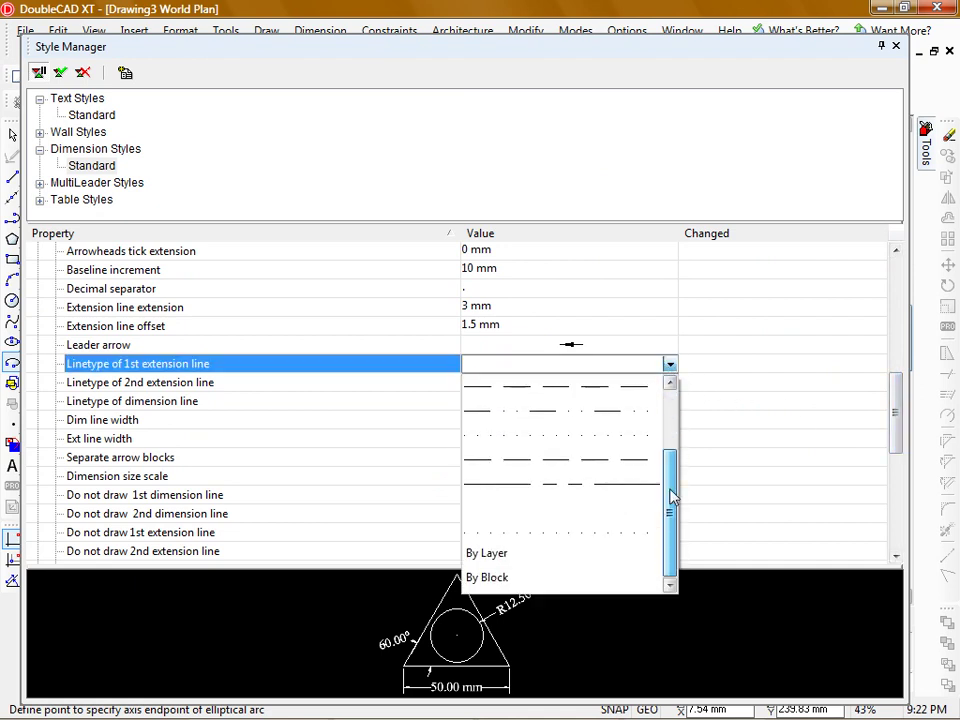
{"action": "left_click", "coordinate": [556, 560]}
{"action": "left_click", "coordinate": [669, 383]}
{"action": "left_click", "coordinate": [669, 383]}
{"action": "left_click_drag", "start_coordinate": [669, 431], "coordinate": [670, 543]}
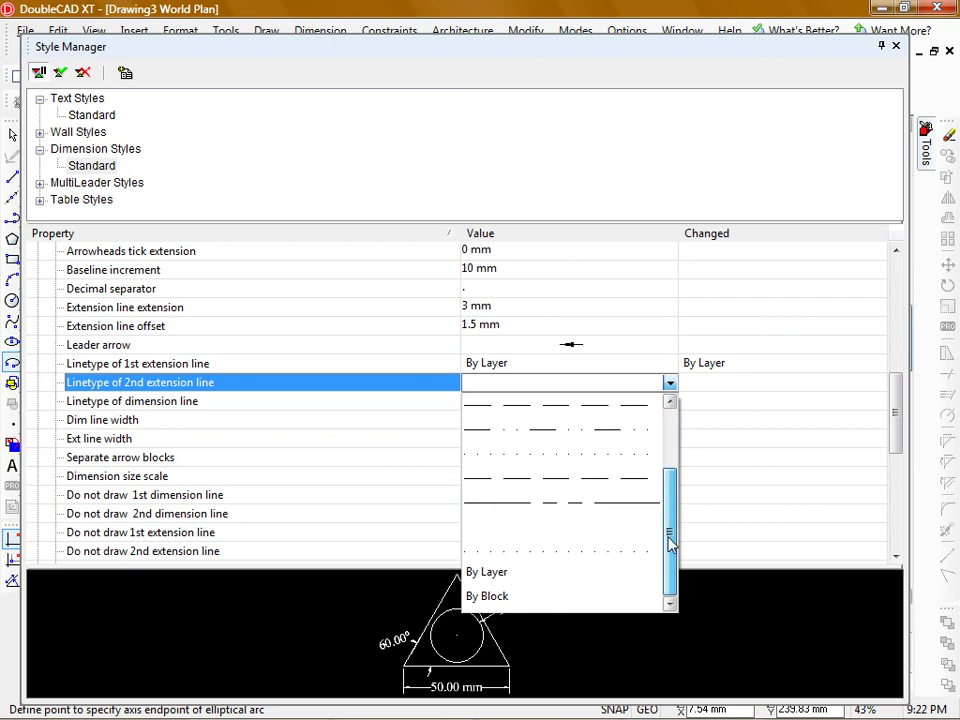
{"action": "left_click", "coordinate": [558, 574]}
{"action": "left_click", "coordinate": [672, 401]}
{"action": "left_click", "coordinate": [672, 401]}
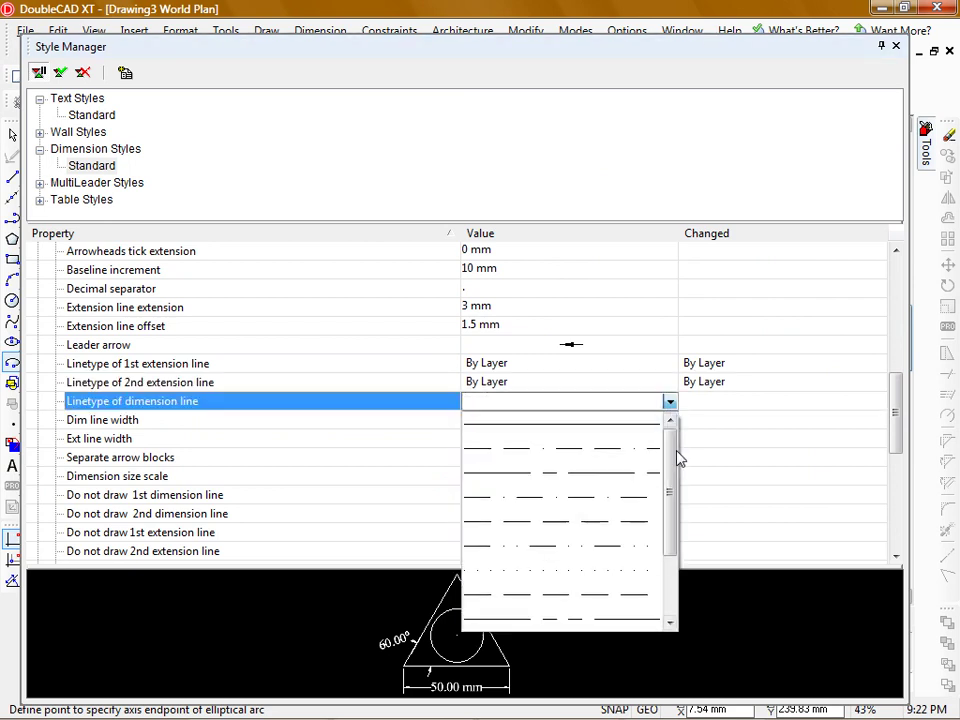
{"action": "left_click_drag", "start_coordinate": [677, 454], "coordinate": [676, 540]}
{"action": "left_click", "coordinate": [558, 592]}
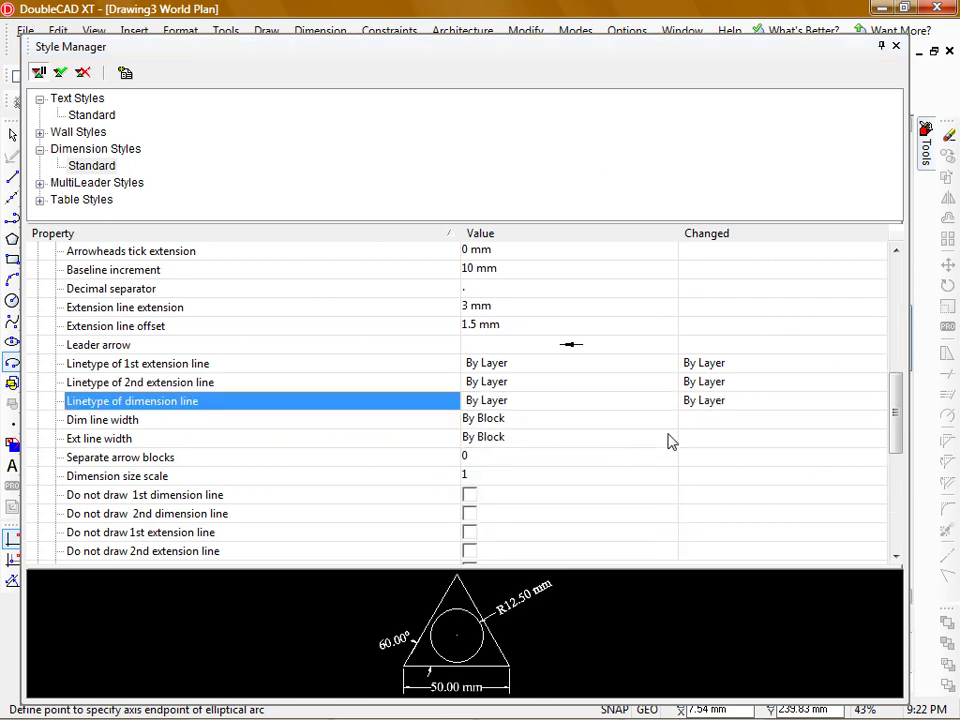
Step: Set Ext line width and Dim line width to By Layer
{"action": "left_click", "coordinate": [669, 439]}
{"action": "left_click", "coordinate": [669, 439]}
{"action": "left_click", "coordinate": [636, 645]}
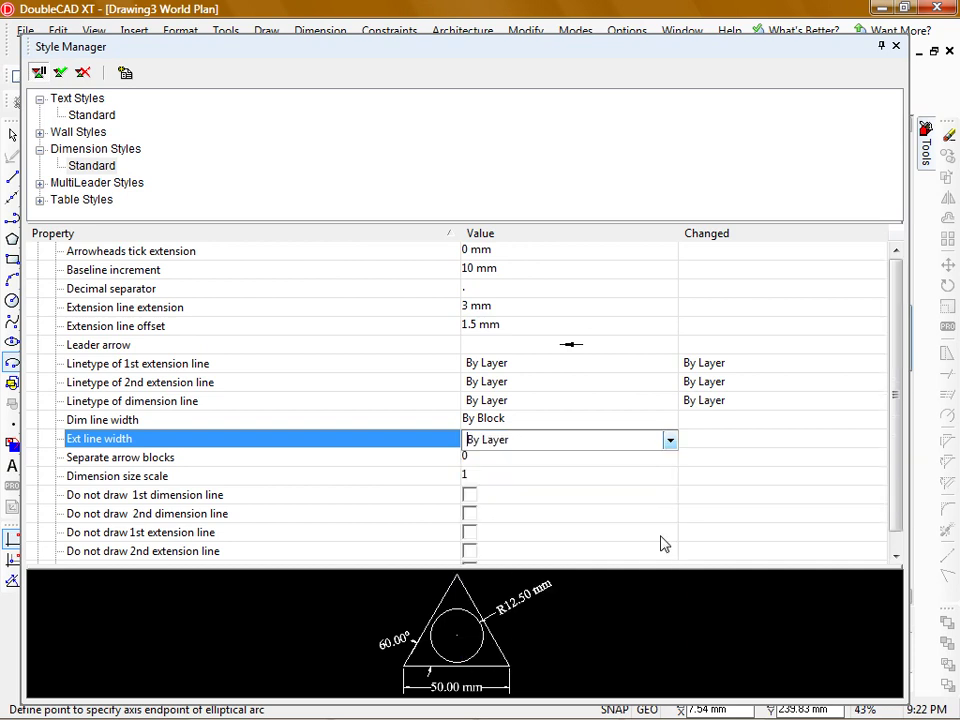
{"action": "left_click", "coordinate": [669, 421]}
{"action": "left_click", "coordinate": [669, 421]}
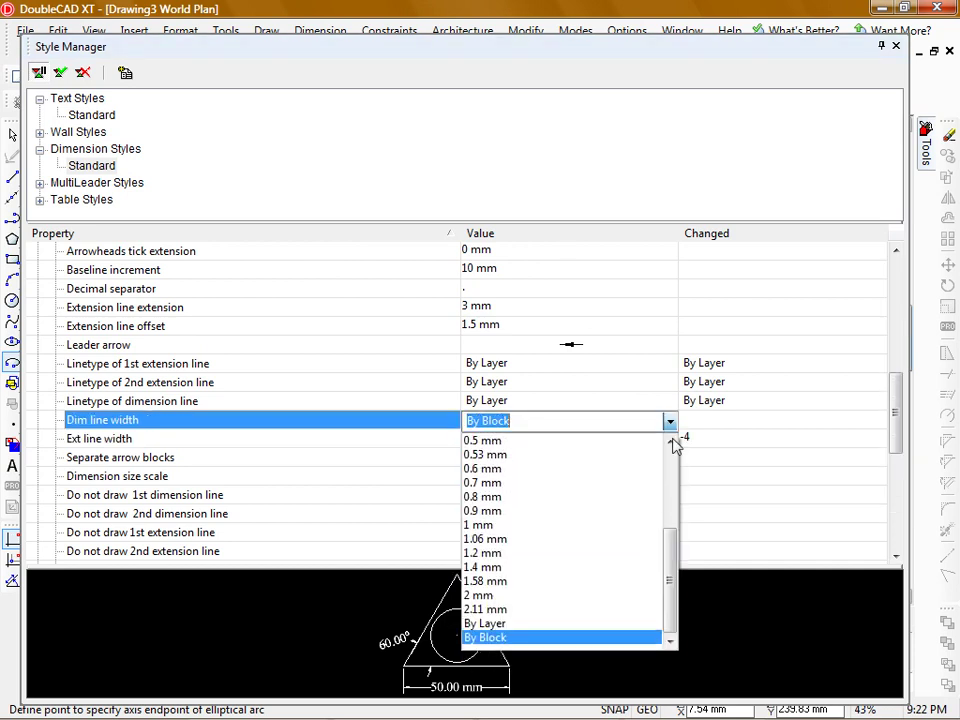
{"action": "left_click", "coordinate": [617, 624]}
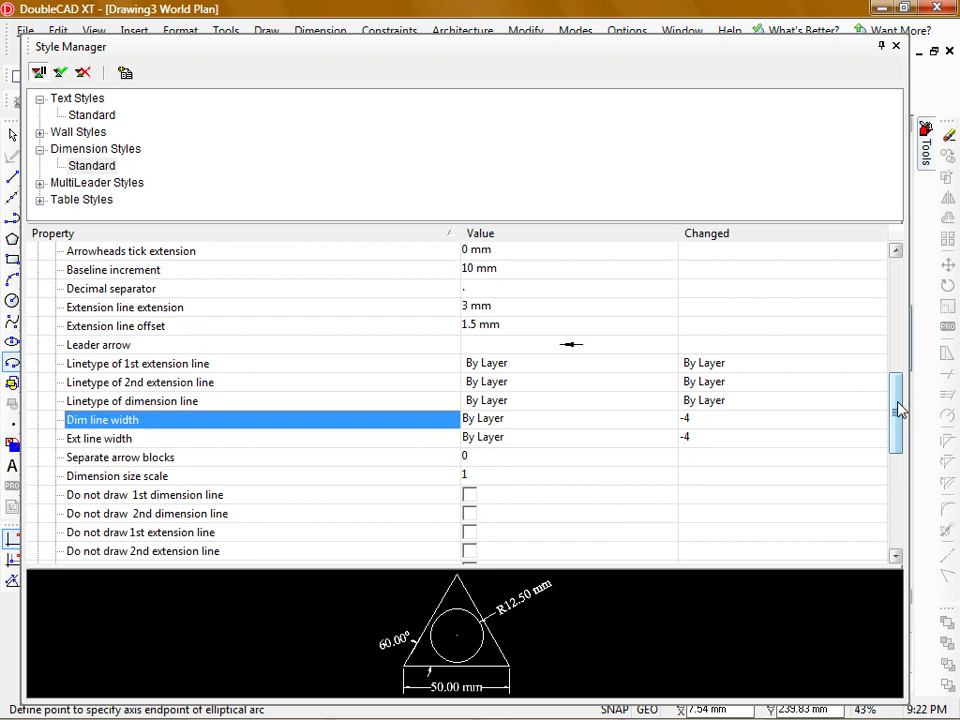
{"action": "left_click_drag", "start_coordinate": [900, 407], "coordinate": [866, 480]}
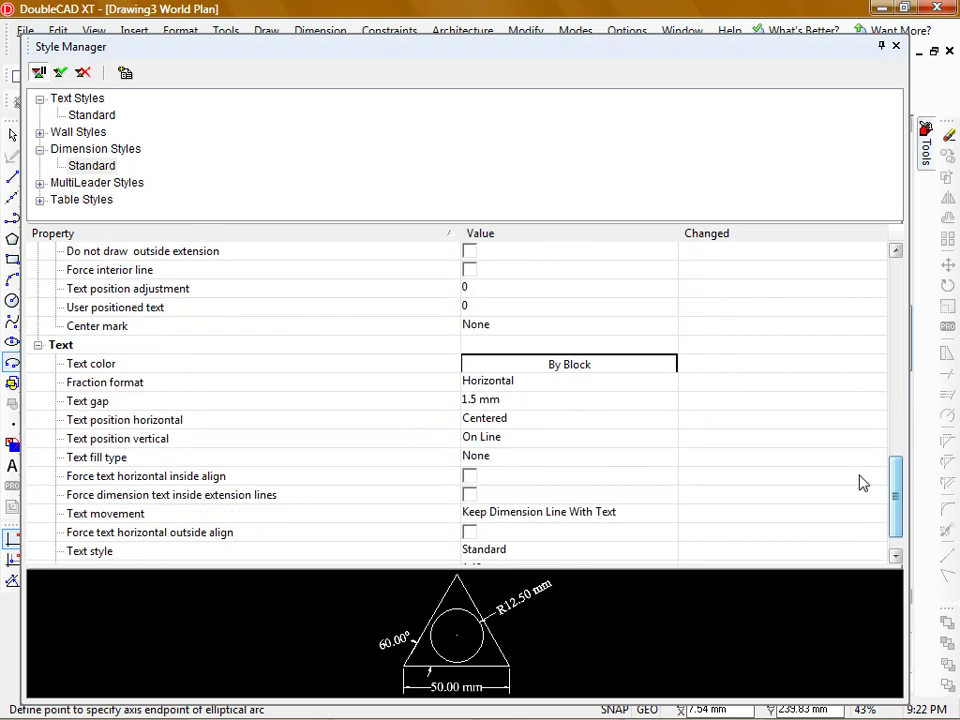
Step: Choose By Layer Text color and 2.47 mm Text height for Standard dimensions, then apply
{"action": "left_click", "coordinate": [610, 365]}
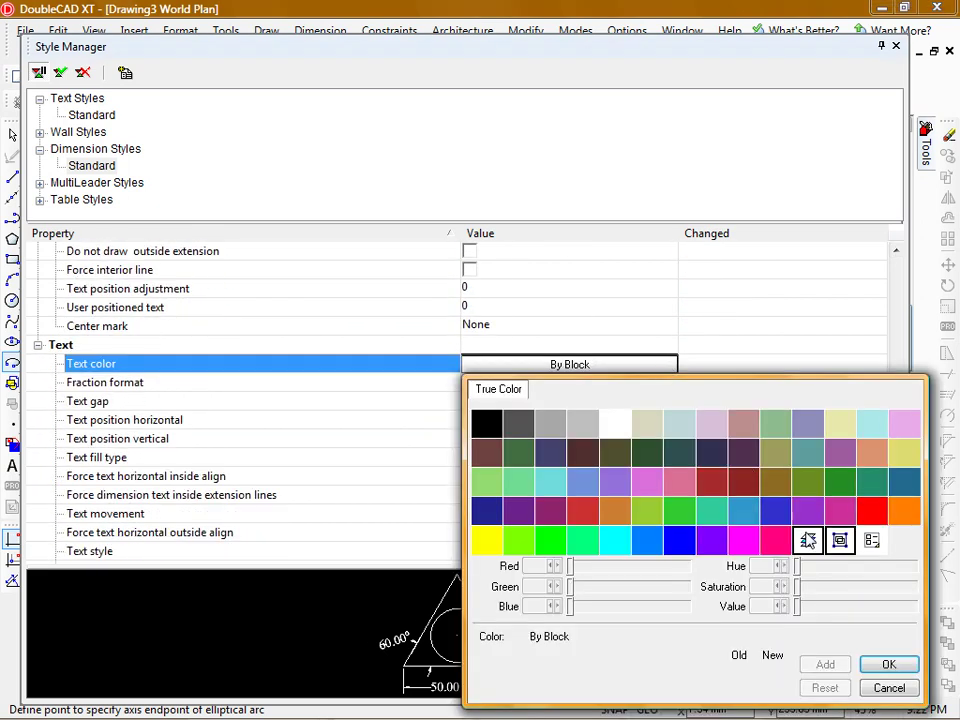
{"action": "left_click", "coordinate": [808, 540]}
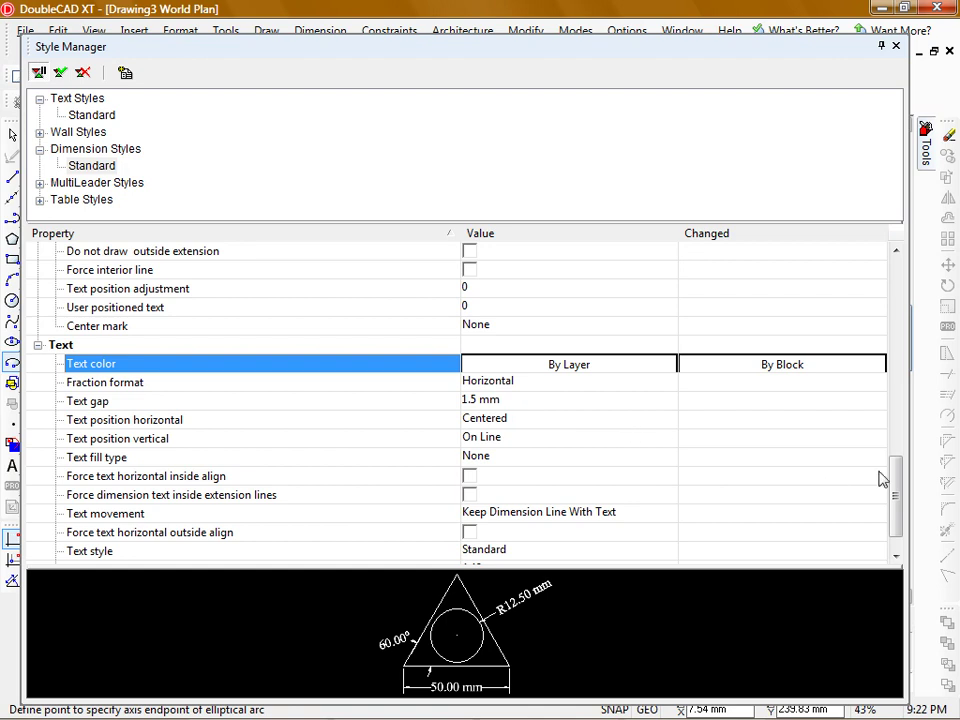
{"action": "left_click_drag", "start_coordinate": [896, 484], "coordinate": [888, 510]}
{"action": "left_click", "coordinate": [632, 532]}
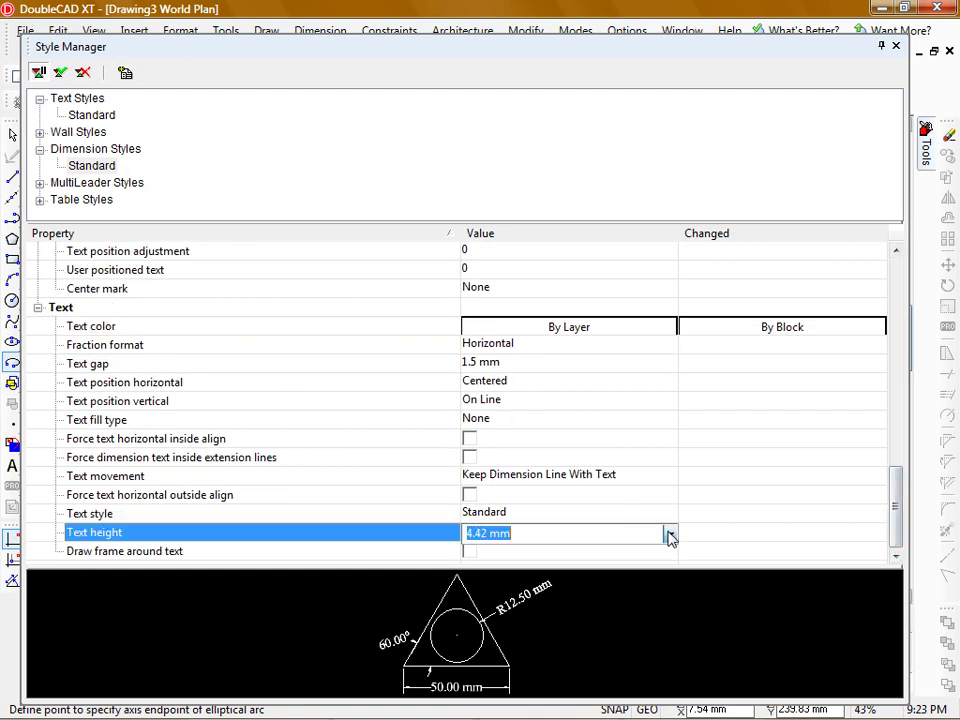
{"action": "left_click", "coordinate": [669, 534]}
{"action": "scroll", "coordinate": [602, 348], "scroll_direction": "up", "scroll_amount": 1}
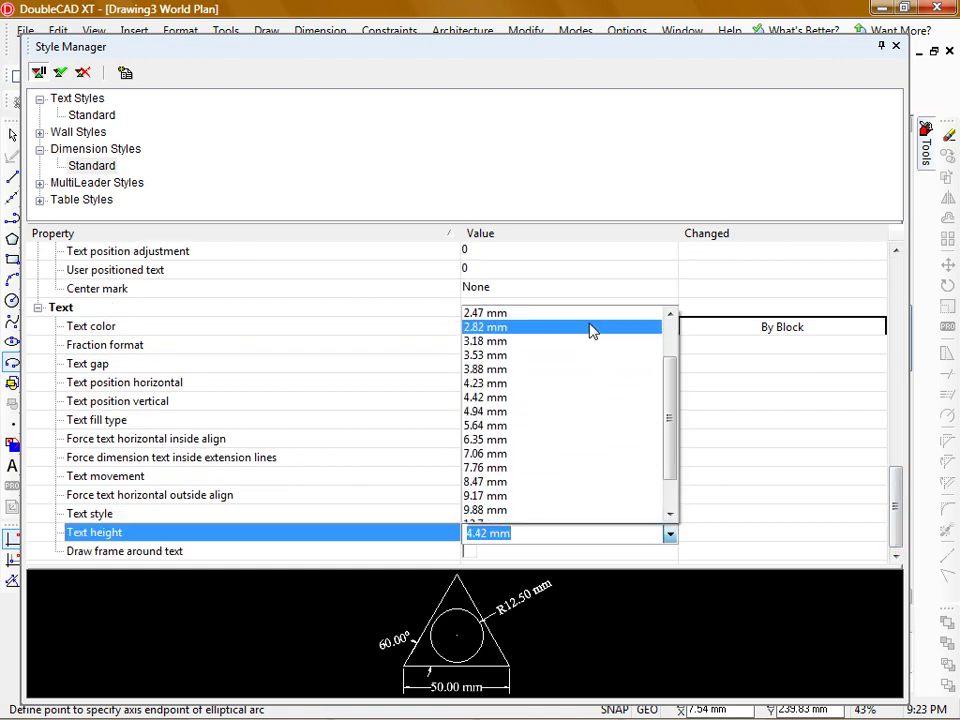
{"action": "left_click", "coordinate": [589, 314]}
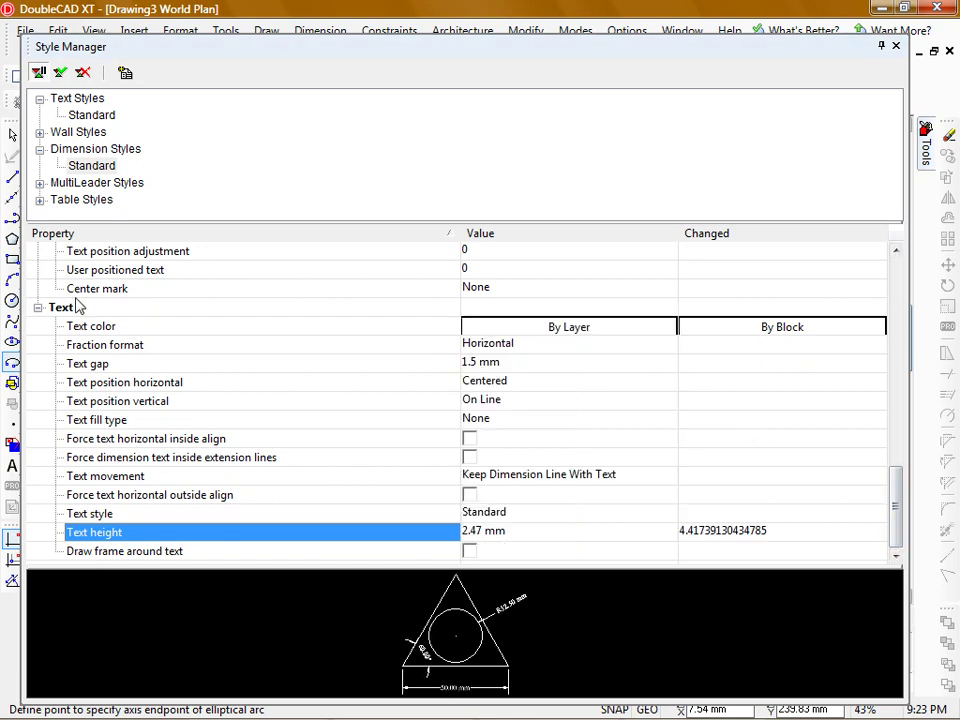
{"action": "left_click", "coordinate": [60, 75]}
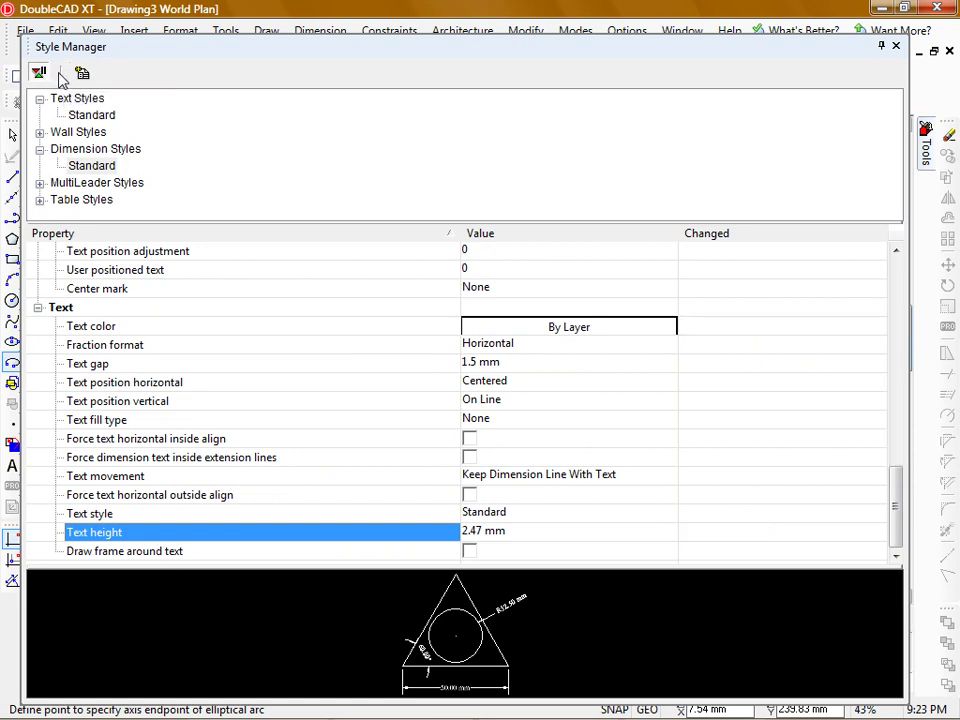
Step: Give the Standard multileader By Layer leader color, linetype and lineweight, and a 2.5 mm arrowhead
{"action": "left_click", "coordinate": [40, 183]}
{"action": "left_click", "coordinate": [100, 199]}
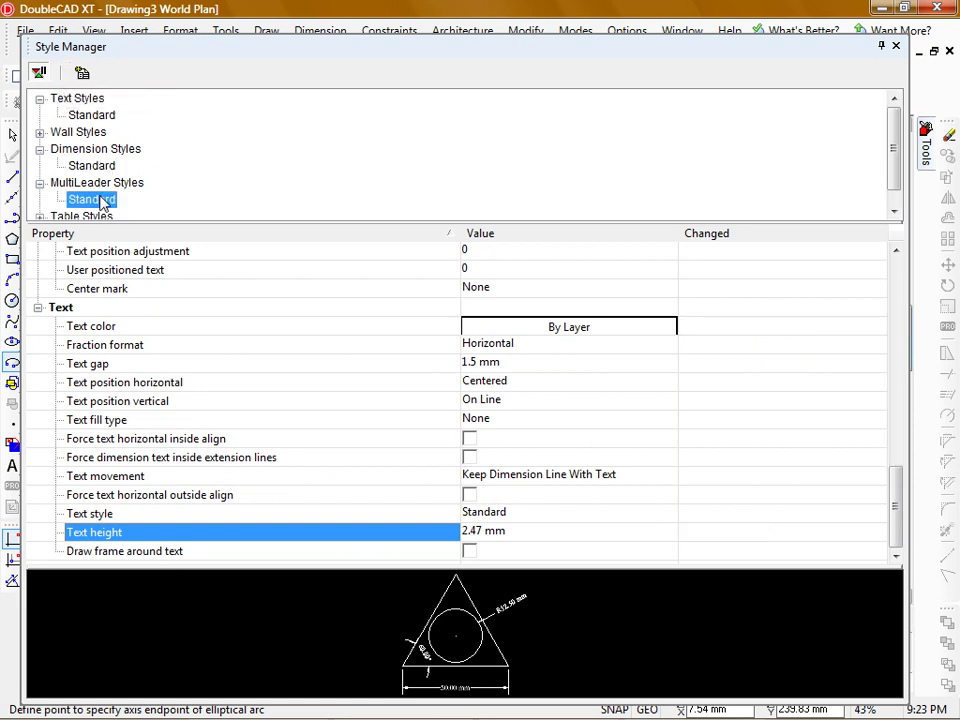
{"action": "left_click", "coordinate": [673, 312]}
{"action": "left_click", "coordinate": [812, 485]}
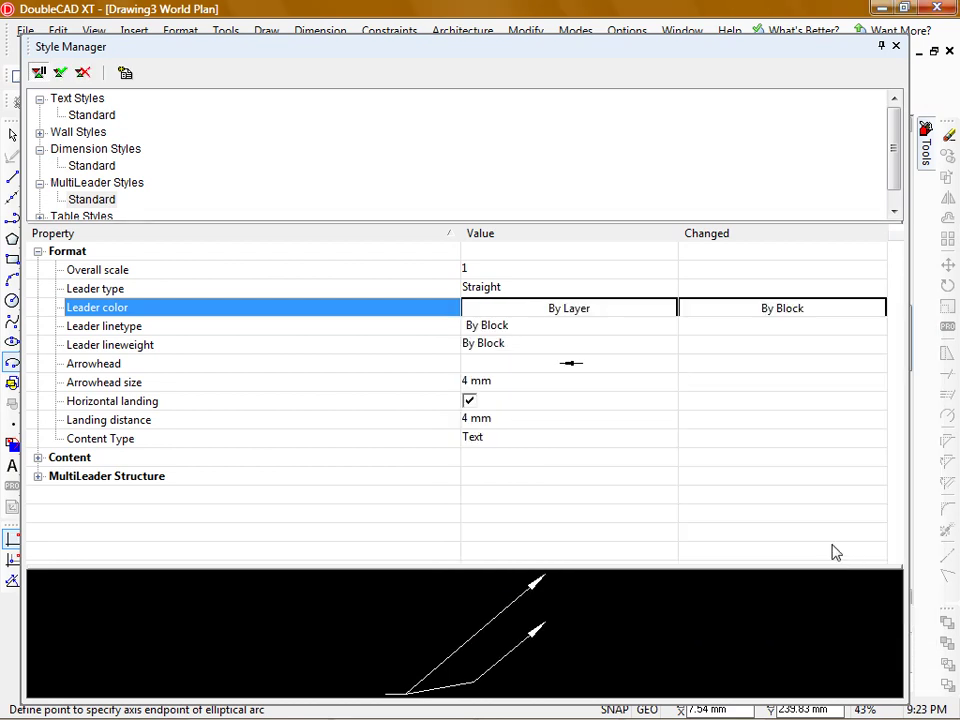
{"action": "left_click", "coordinate": [566, 330]}
{"action": "left_click", "coordinate": [681, 497]}
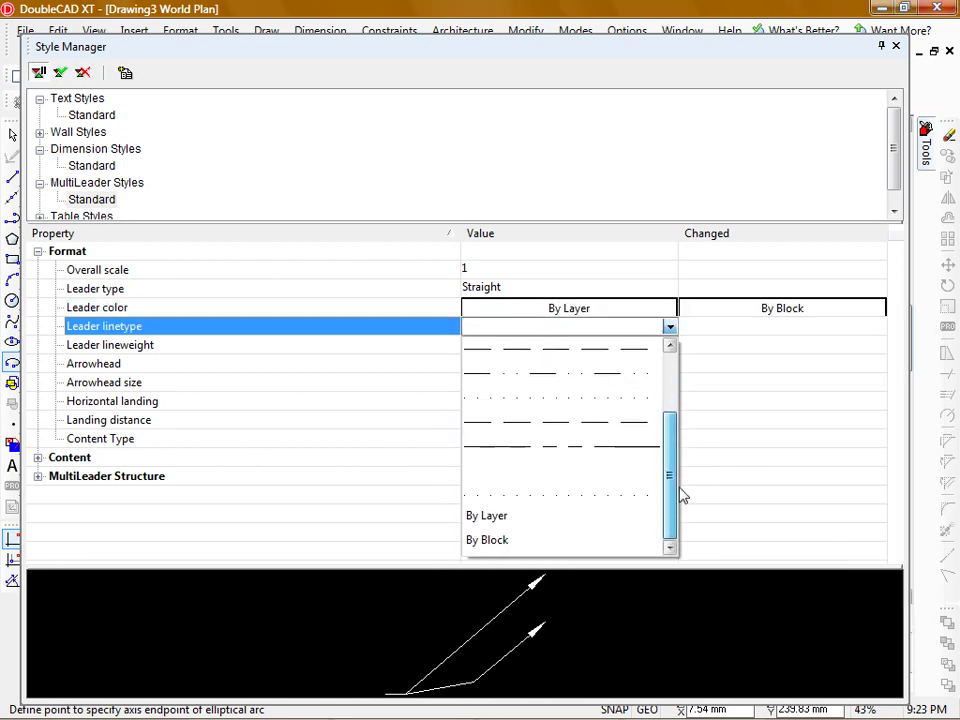
{"action": "left_click", "coordinate": [603, 521]}
{"action": "left_click", "coordinate": [670, 345]}
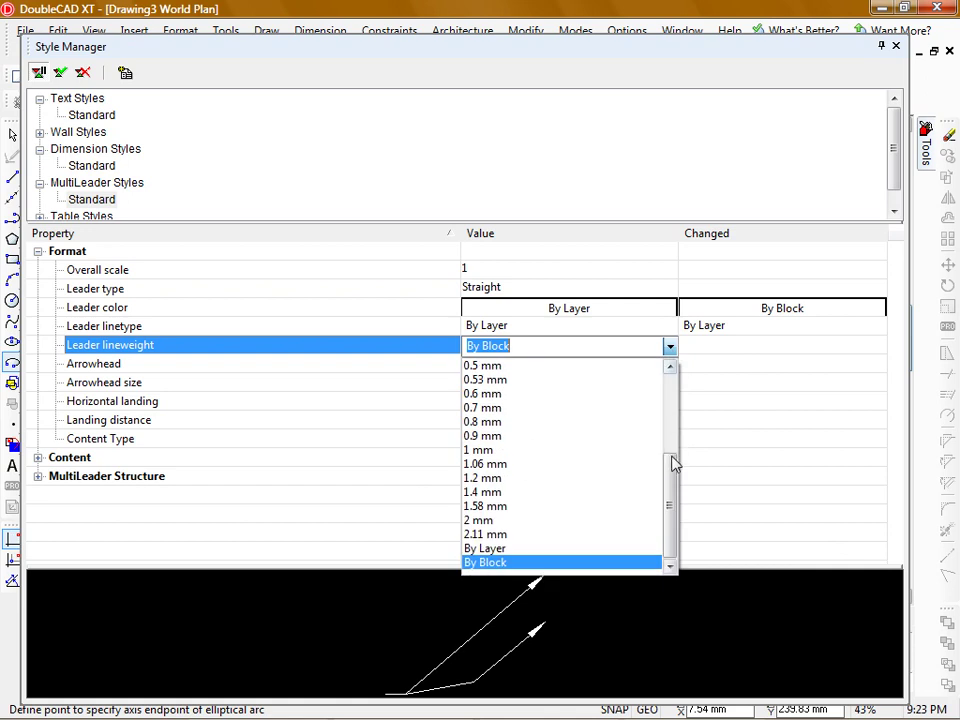
{"action": "left_click", "coordinate": [607, 549]}
{"action": "left_click", "coordinate": [474, 381]}
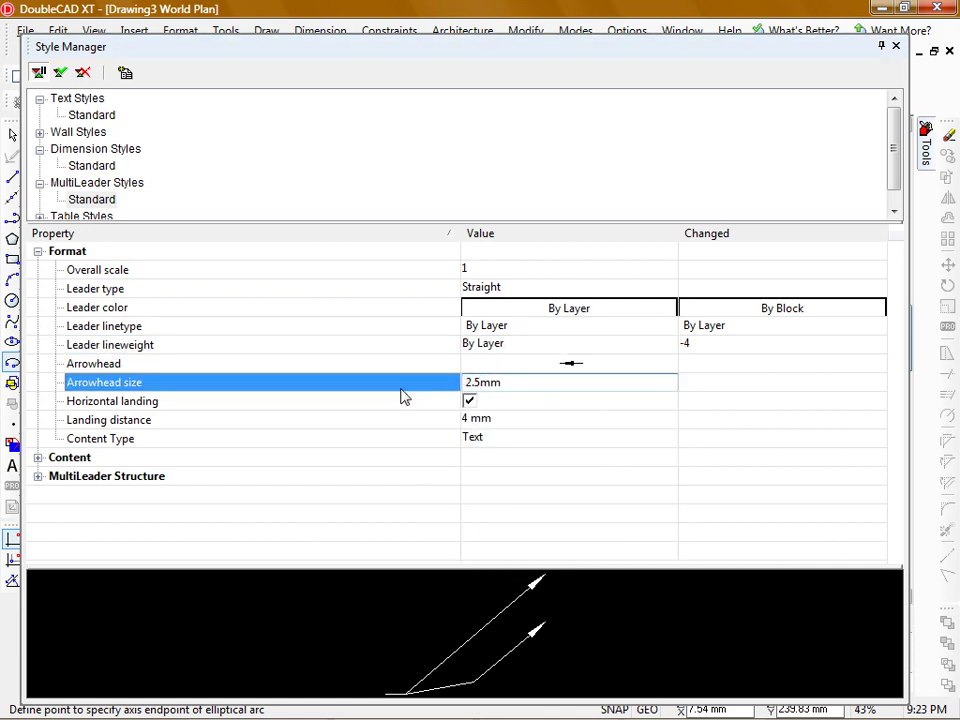
{"action": "left_click", "coordinate": [47, 463]}
Step: Set the multileader content text height to 2, apply the changes and close the Style Manager
{"action": "left_click", "coordinate": [38, 458]}
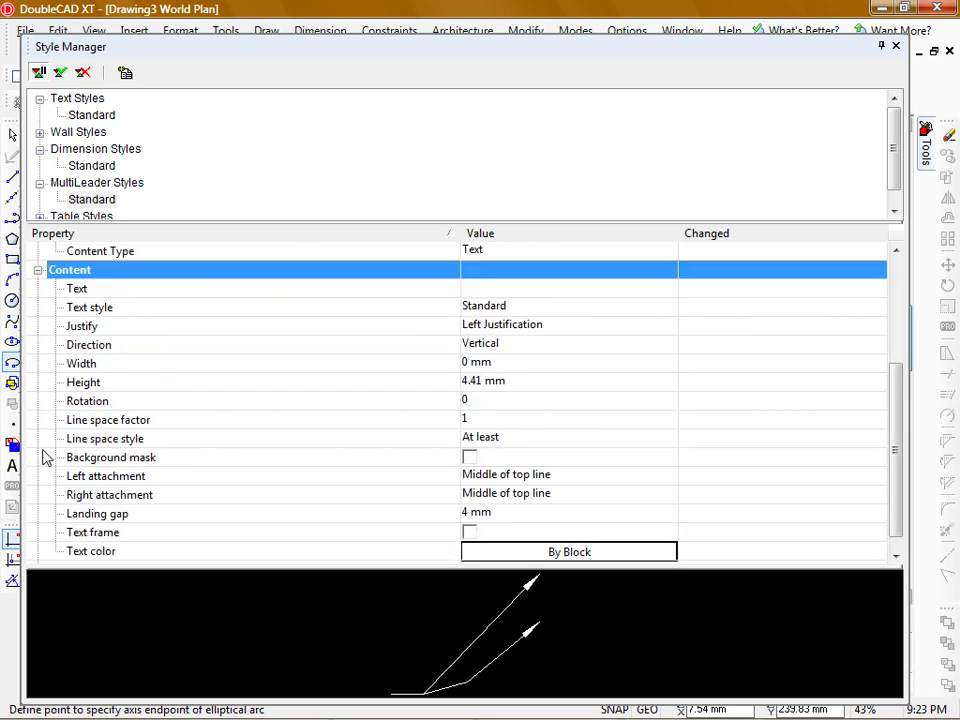
{"action": "scroll", "coordinate": [284, 337], "scroll_direction": "down", "scroll_amount": 1}
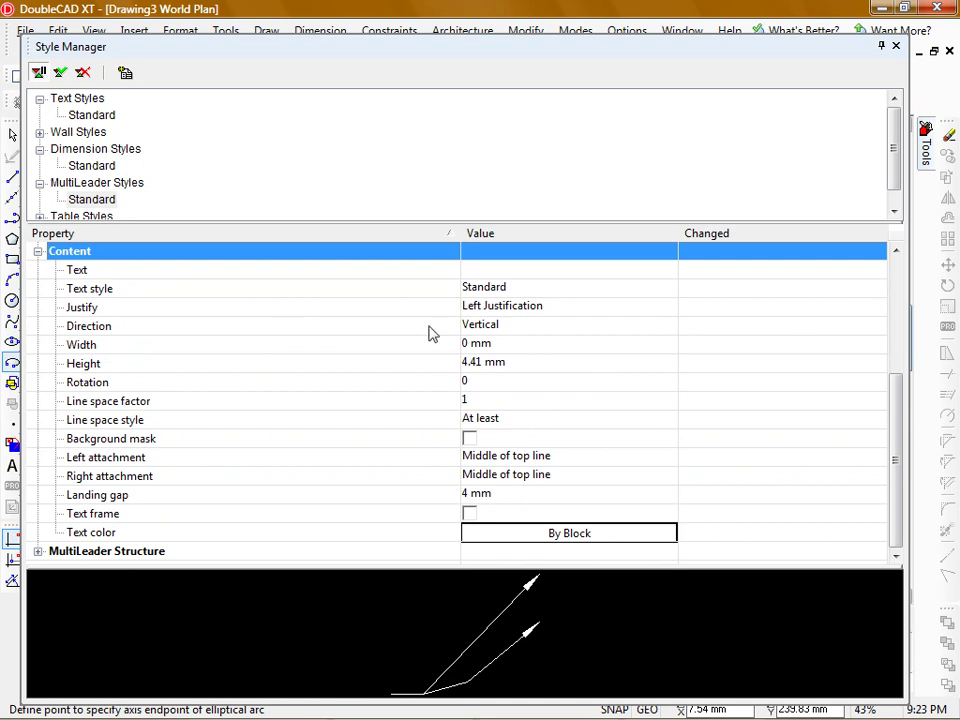
{"action": "left_click", "coordinate": [669, 269]}
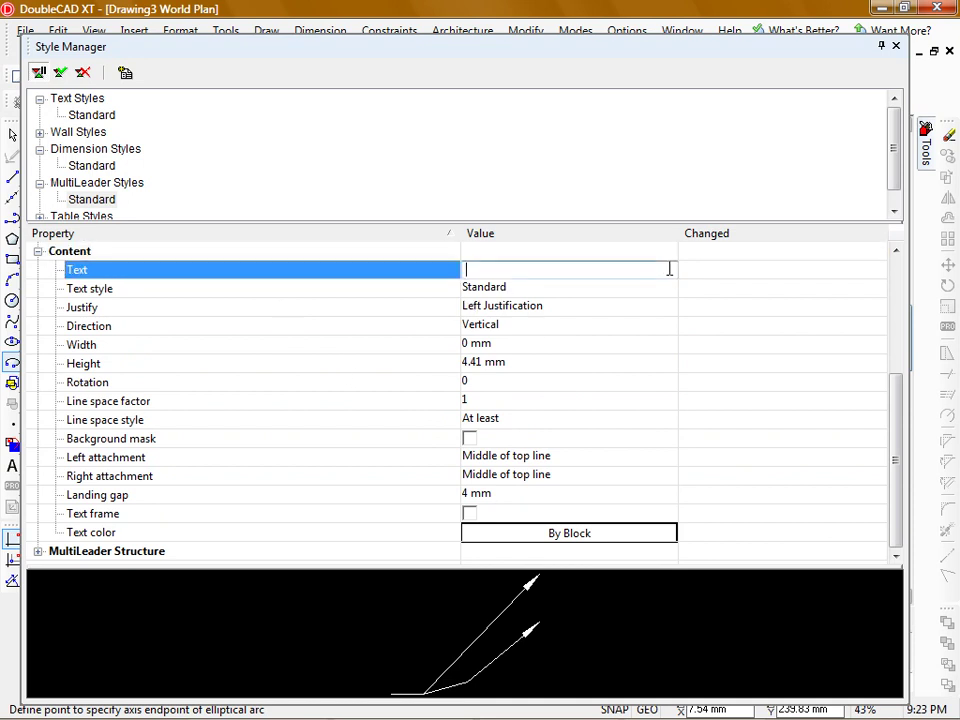
{"action": "left_click", "coordinate": [478, 363]}
{"action": "double_click", "coordinate": [478, 363]}
{"action": "type", "text": "2"}
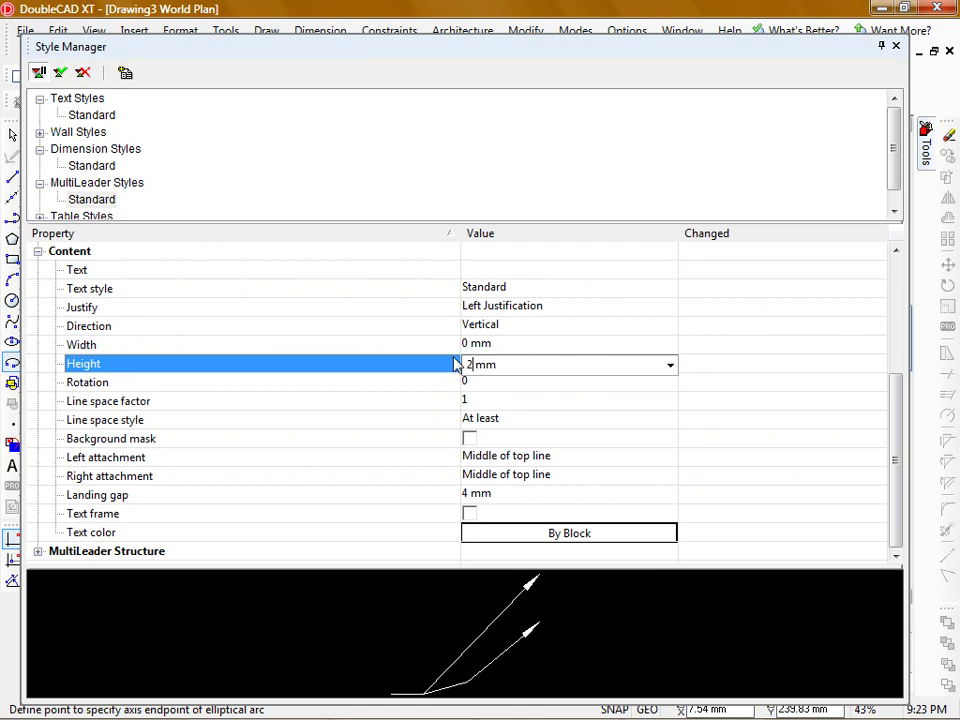
{"action": "left_click", "coordinate": [491, 344]}
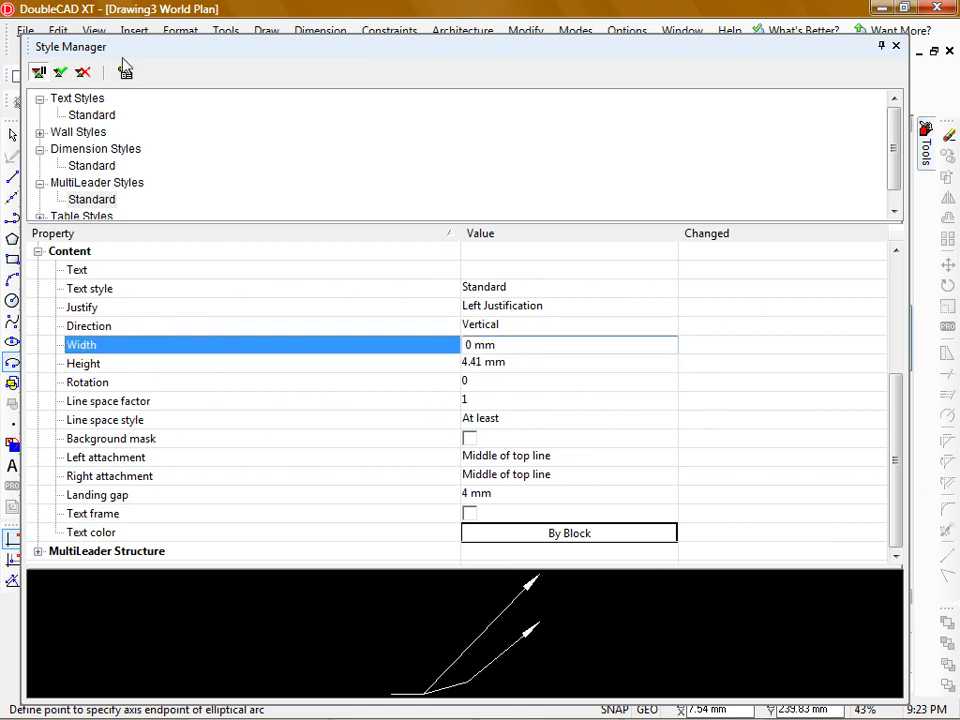
{"action": "left_click", "coordinate": [60, 73]}
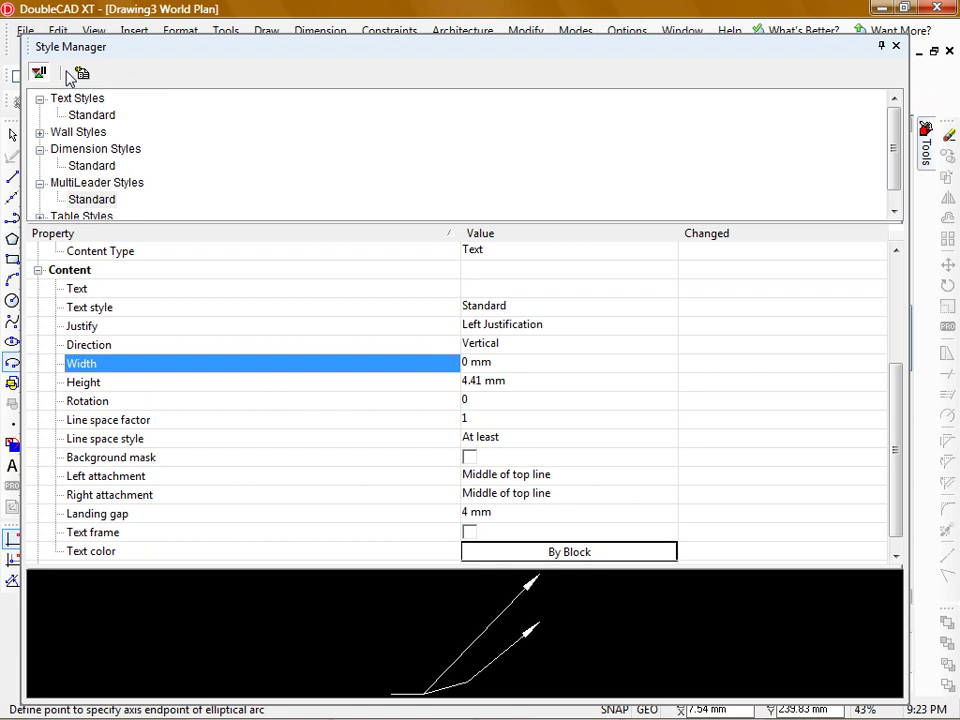
{"action": "left_click", "coordinate": [896, 47]}
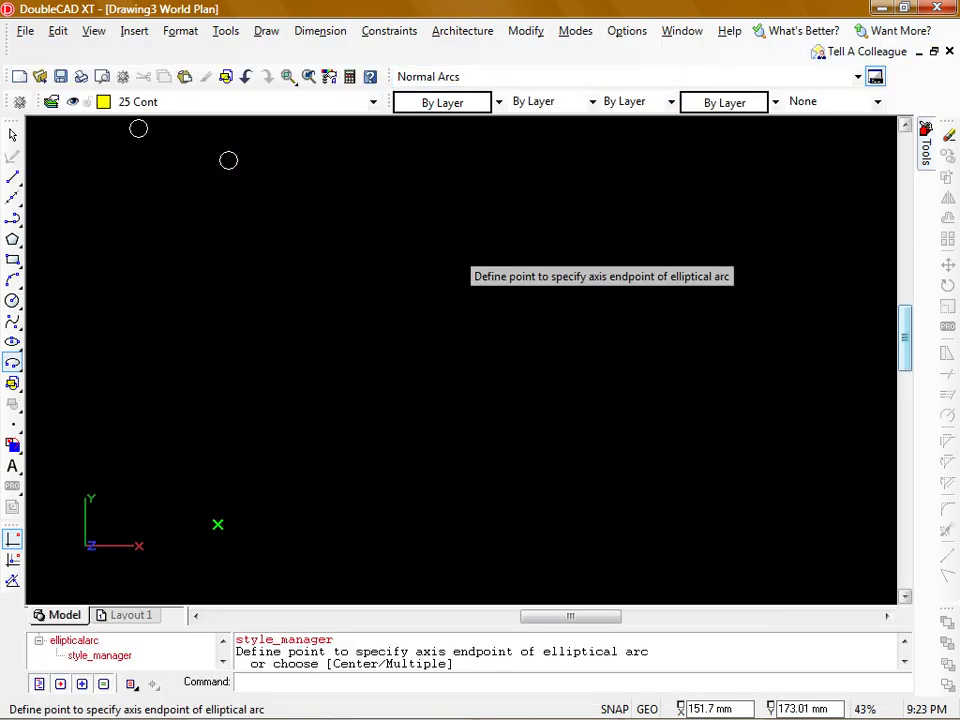
Step: Start Save As in the Template folder with the 2CT - DoubleCAD Template file type
{"action": "left_click", "coordinate": [25, 31]}
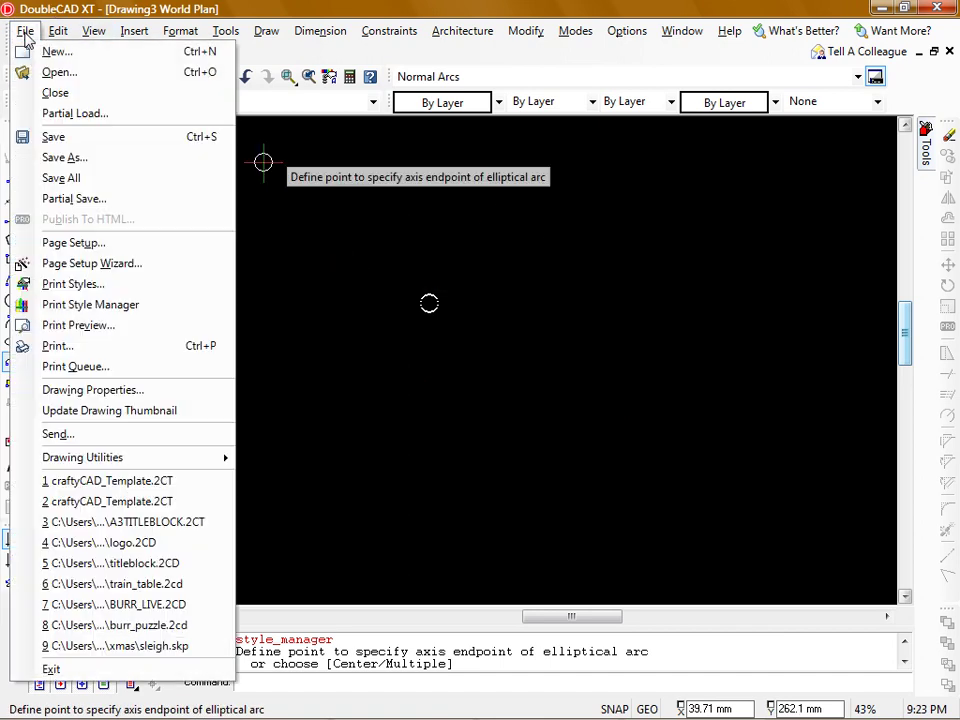
{"action": "left_click", "coordinate": [58, 157]}
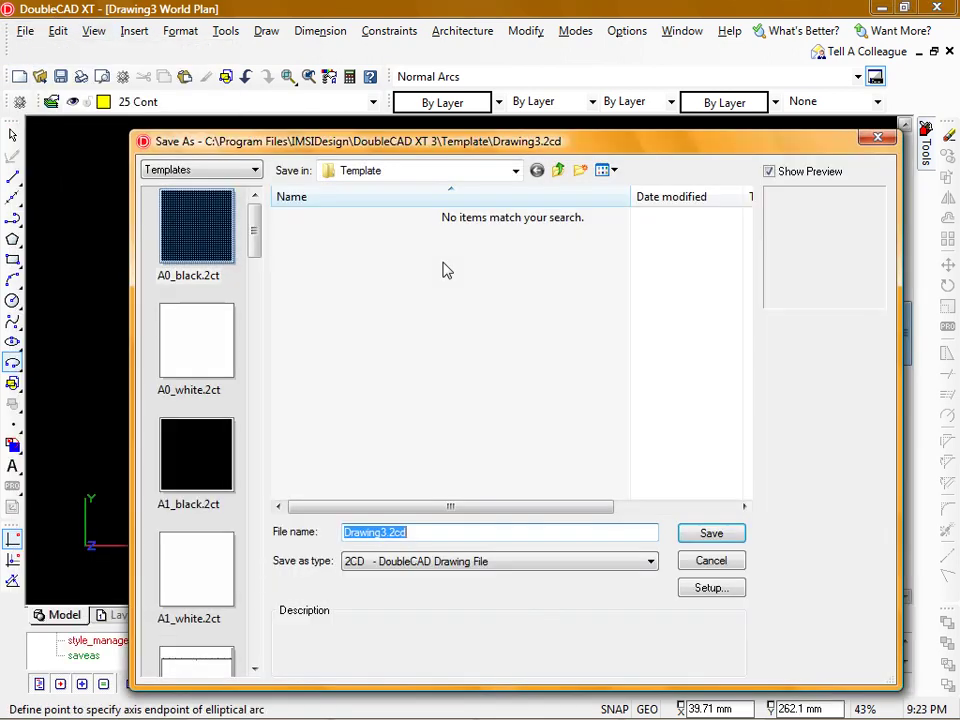
{"action": "left_click", "coordinate": [516, 171]}
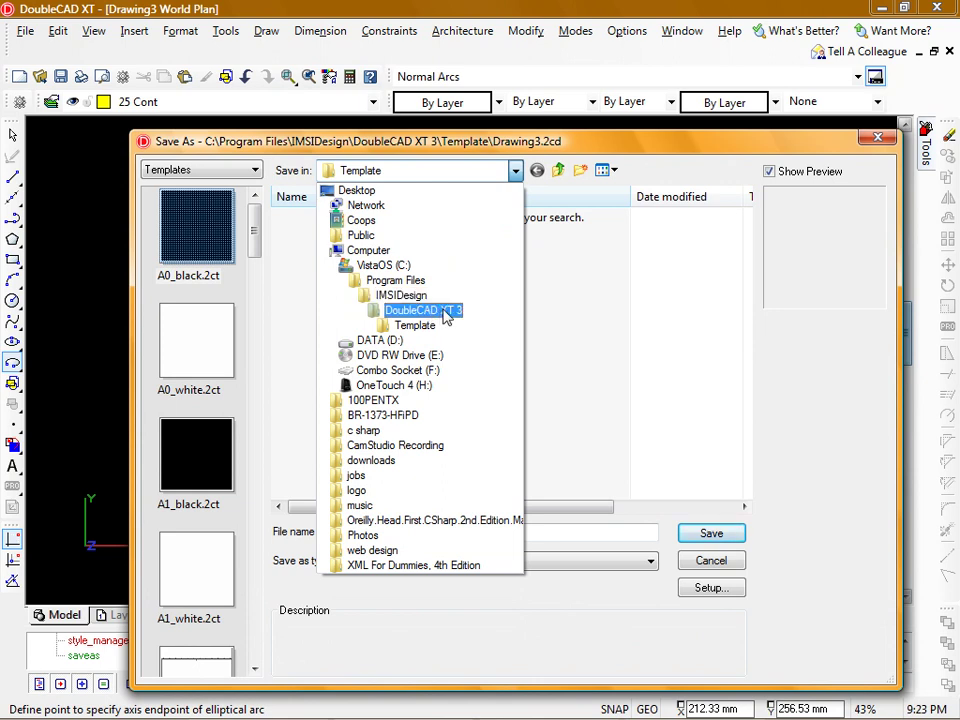
{"action": "left_click", "coordinate": [510, 360]}
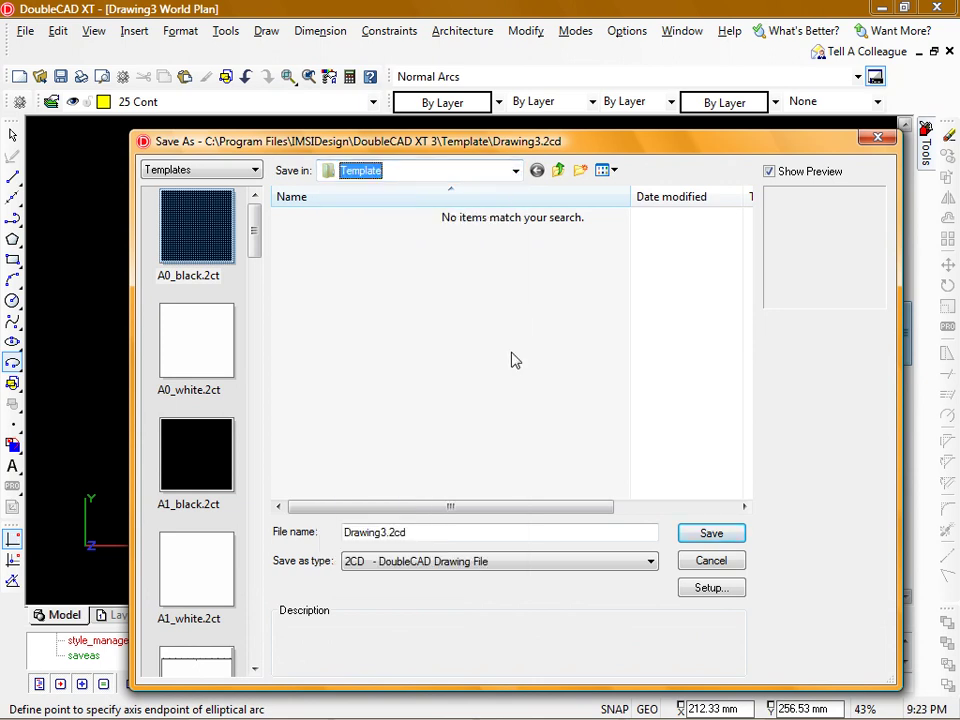
{"action": "left_click", "coordinate": [584, 564]}
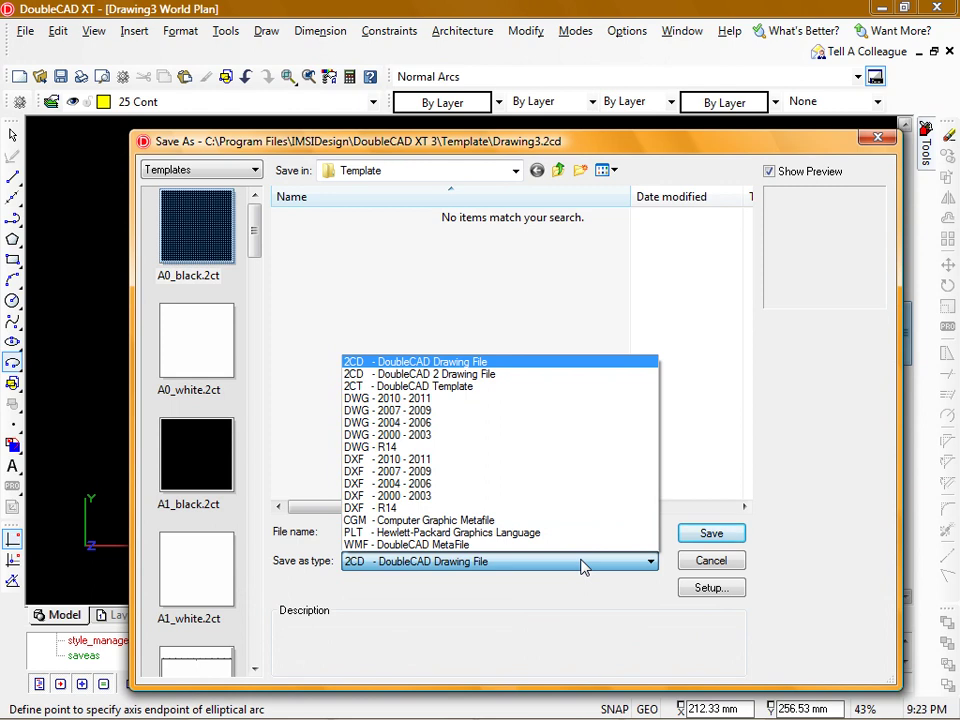
{"action": "left_click", "coordinate": [540, 386]}
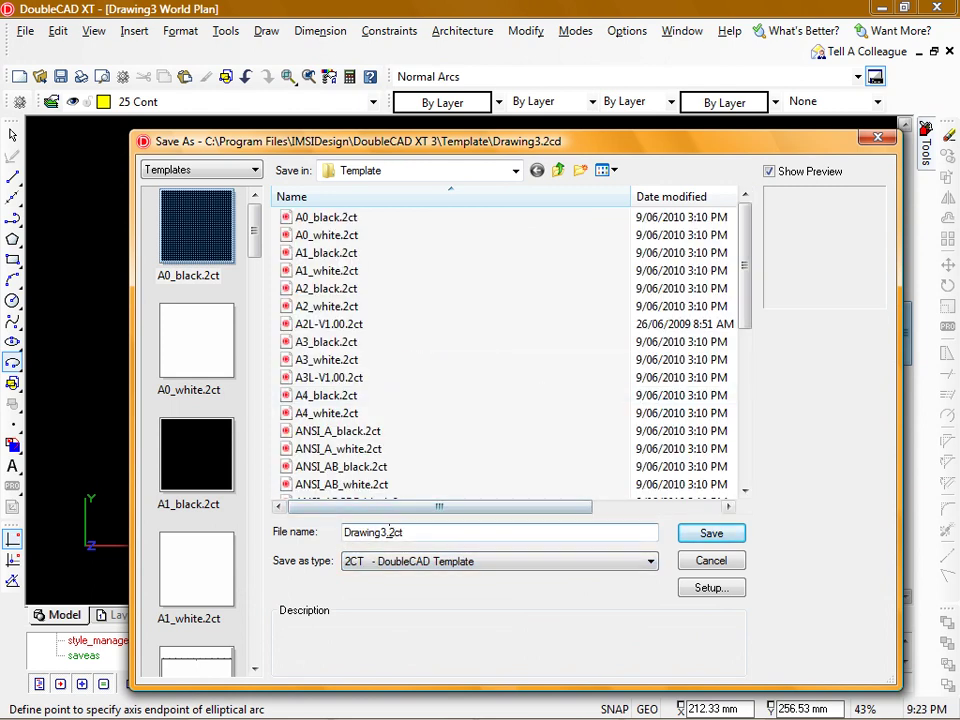
Step: Name the file CraftyCAD_Demo_Template and save it
{"action": "left_click_drag", "start_coordinate": [387, 532], "coordinate": [327, 538]}
{"action": "type", "text": "CraftyCAD"}
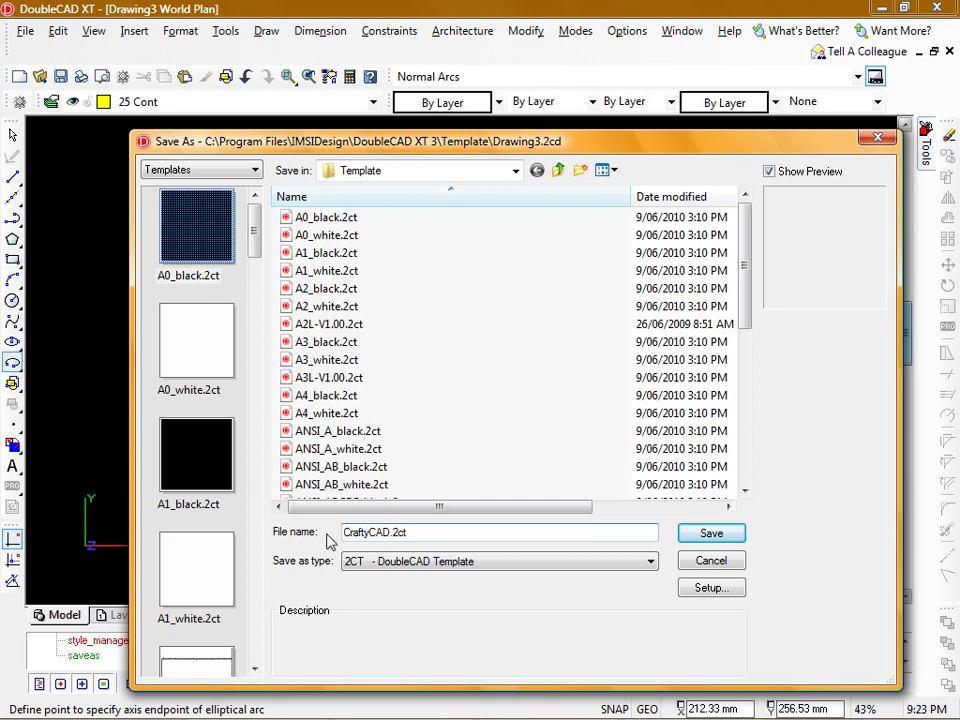
{"action": "type", "text": "_Demo_Template"}
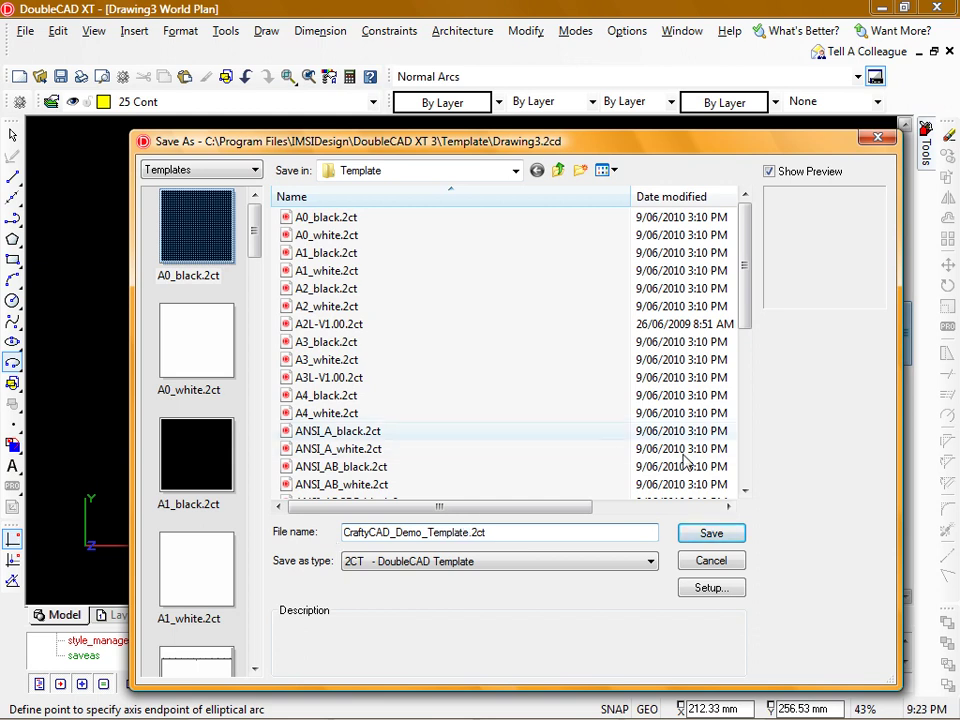
{"action": "left_click", "coordinate": [713, 532]}
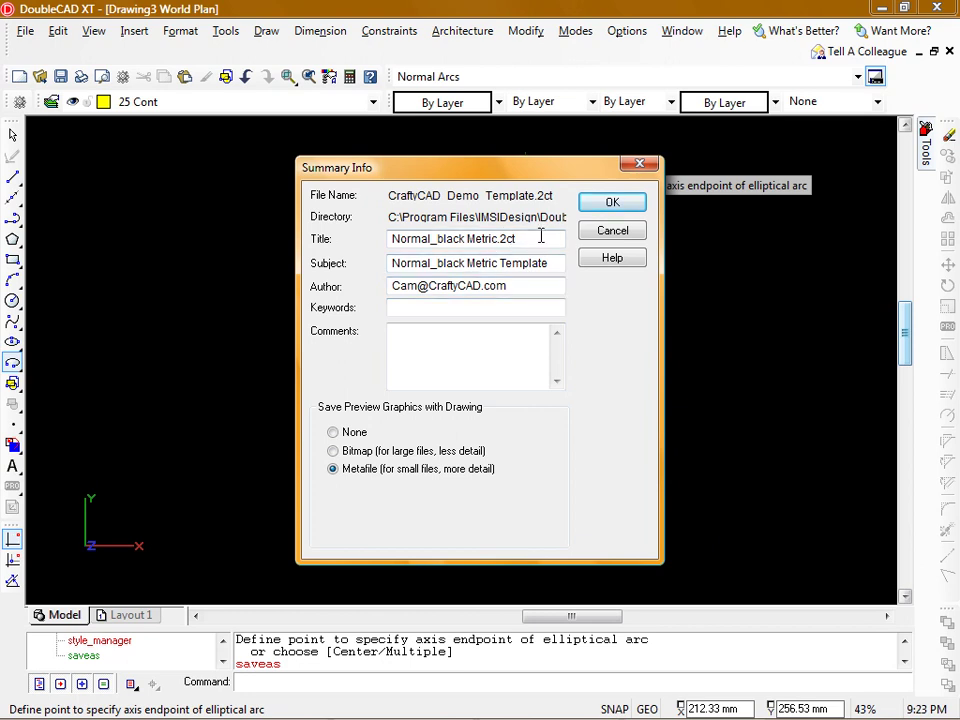
Step: Set both Title and Subject to 'Demo Template' in Summary Info and confirm
{"action": "left_click_drag", "start_coordinate": [542, 238], "coordinate": [322, 236]}
{"action": "type", "text": "Demo Template"}
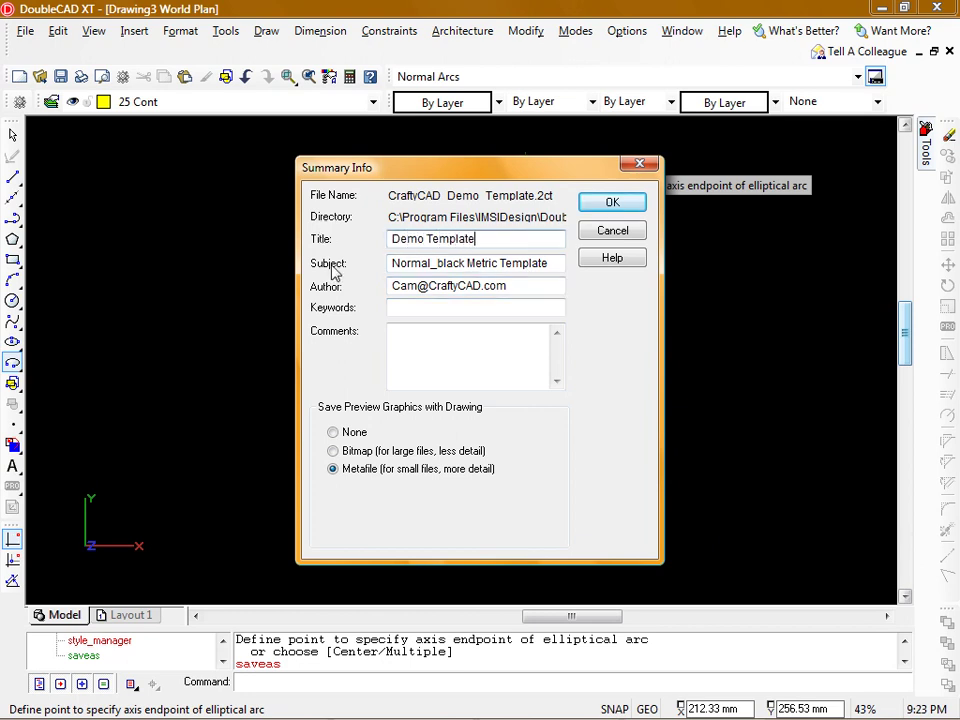
{"action": "left_click_drag", "start_coordinate": [555, 264], "coordinate": [365, 266]}
{"action": "type", "text": "Demo"}
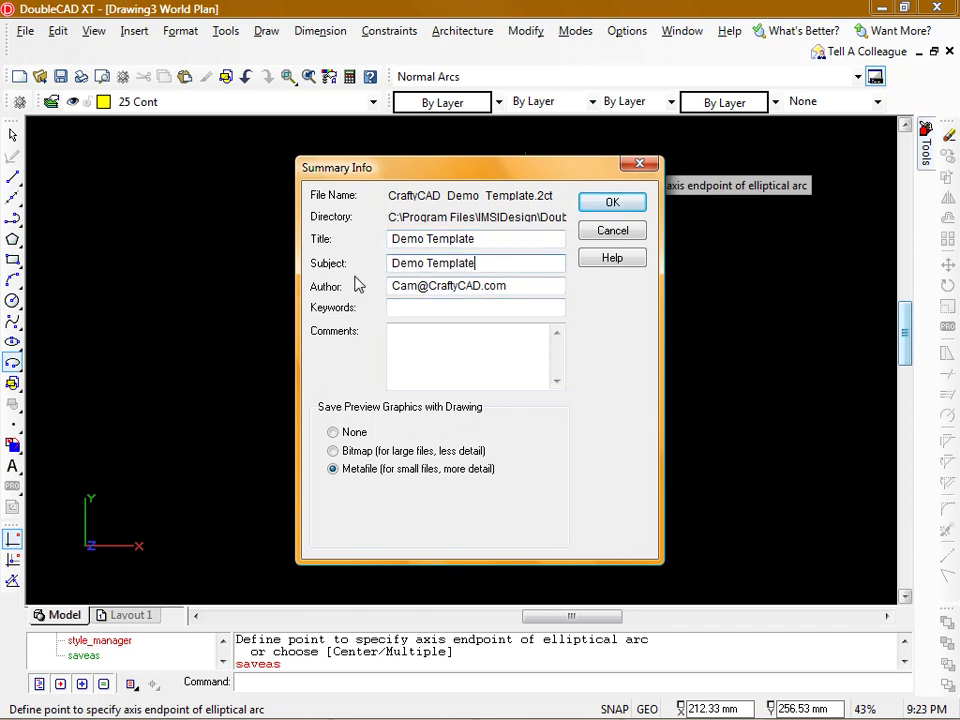
{"action": "left_click", "coordinate": [612, 202]}
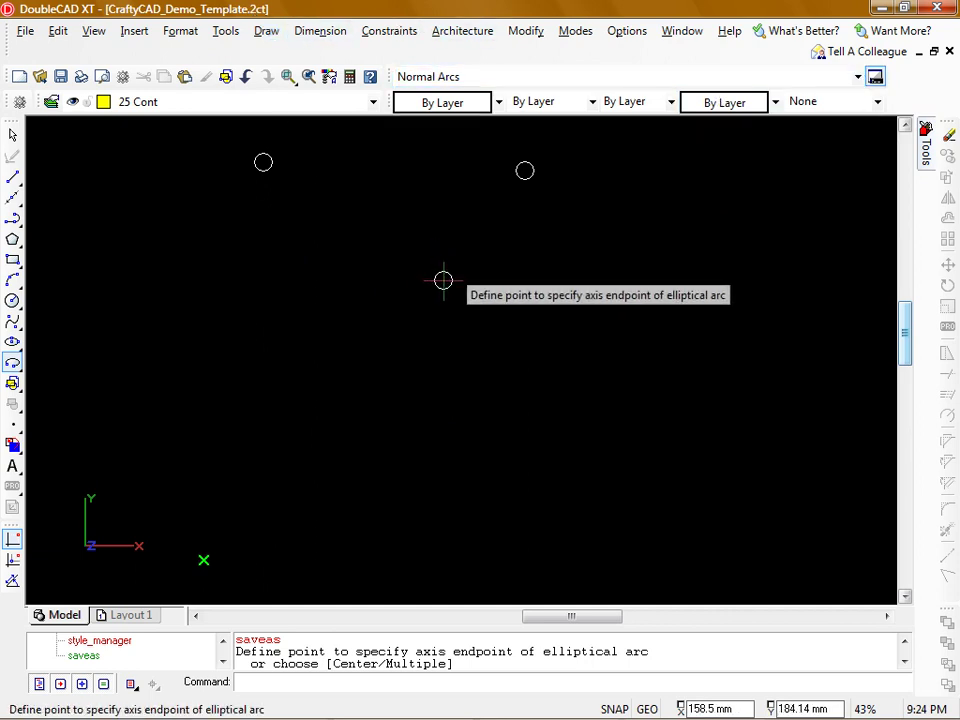
Step: Create a new drawing from the CraftyCAD_Demo_Template template
{"action": "key", "text": "ctrl+n"}
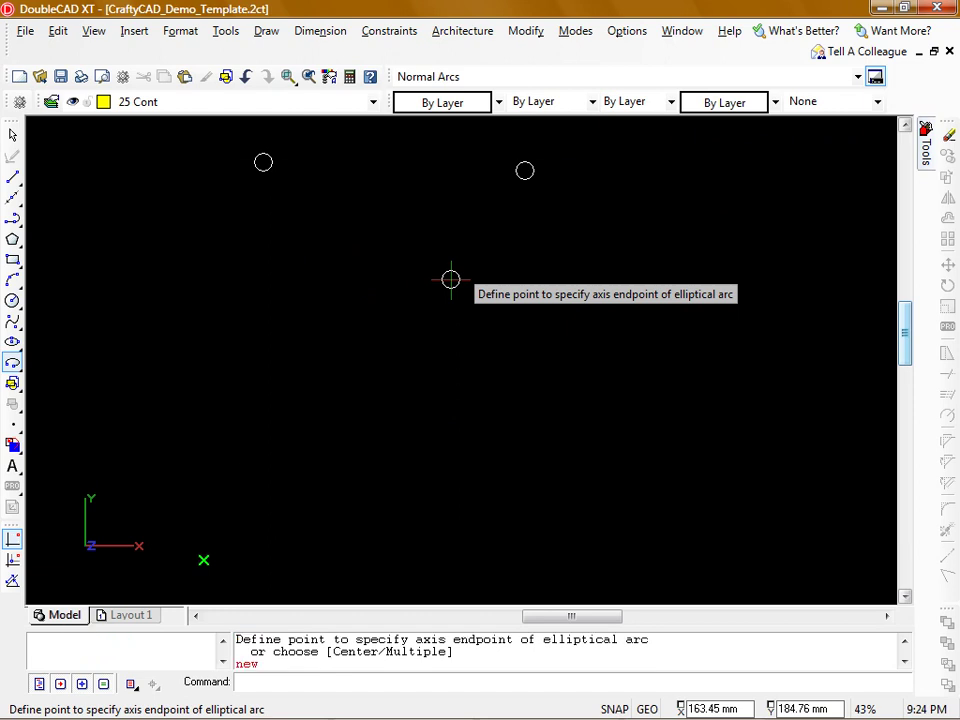
{"action": "left_click", "coordinate": [366, 332]}
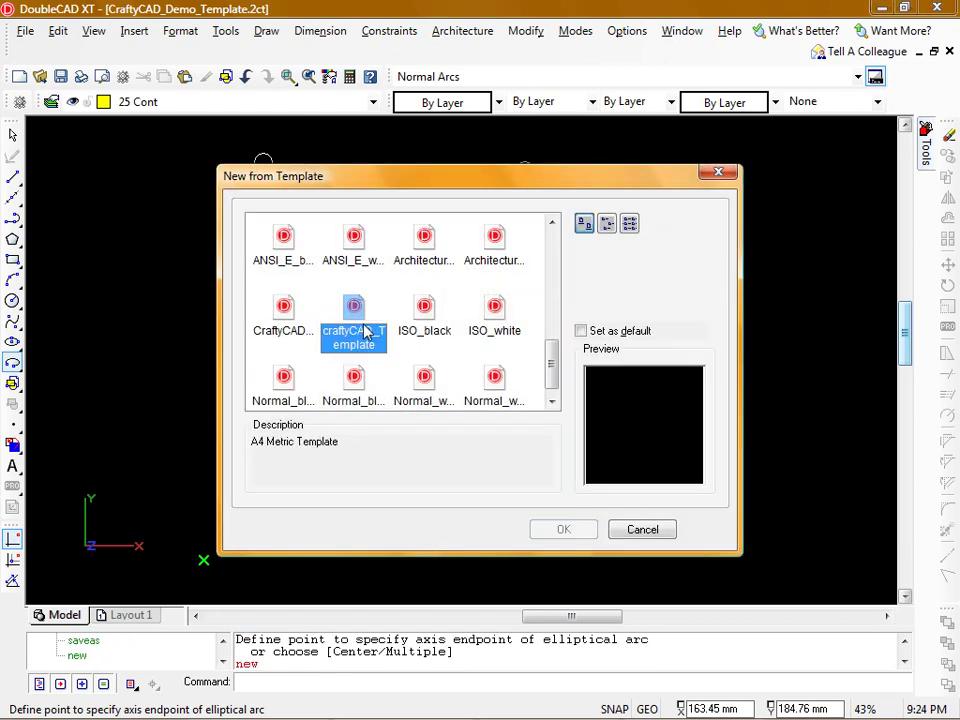
{"action": "left_click", "coordinate": [296, 336]}
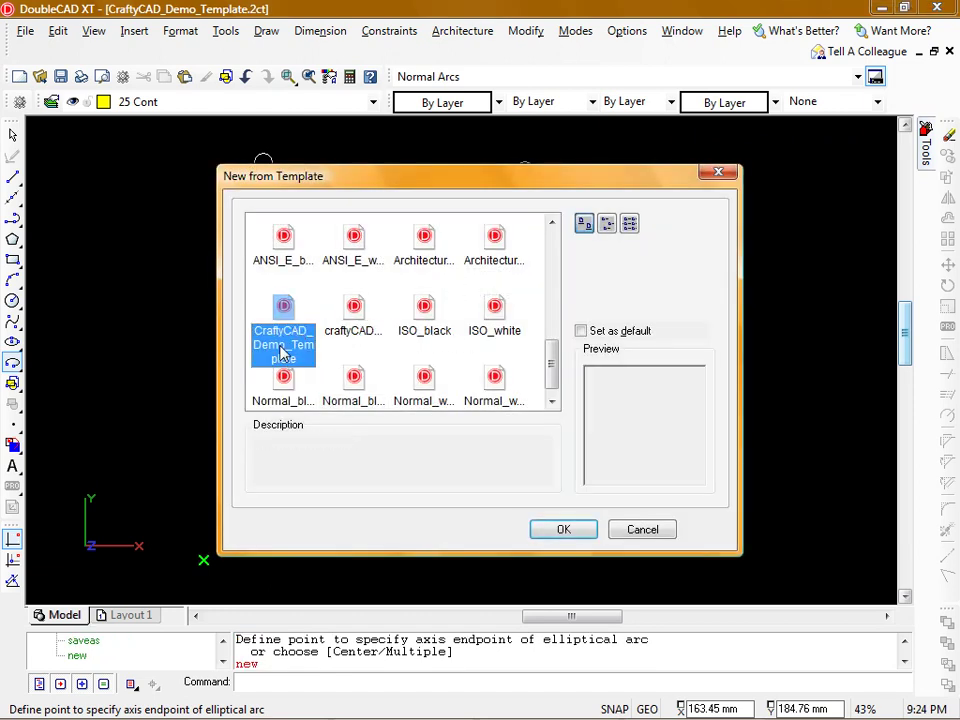
{"action": "left_click", "coordinate": [565, 529]}
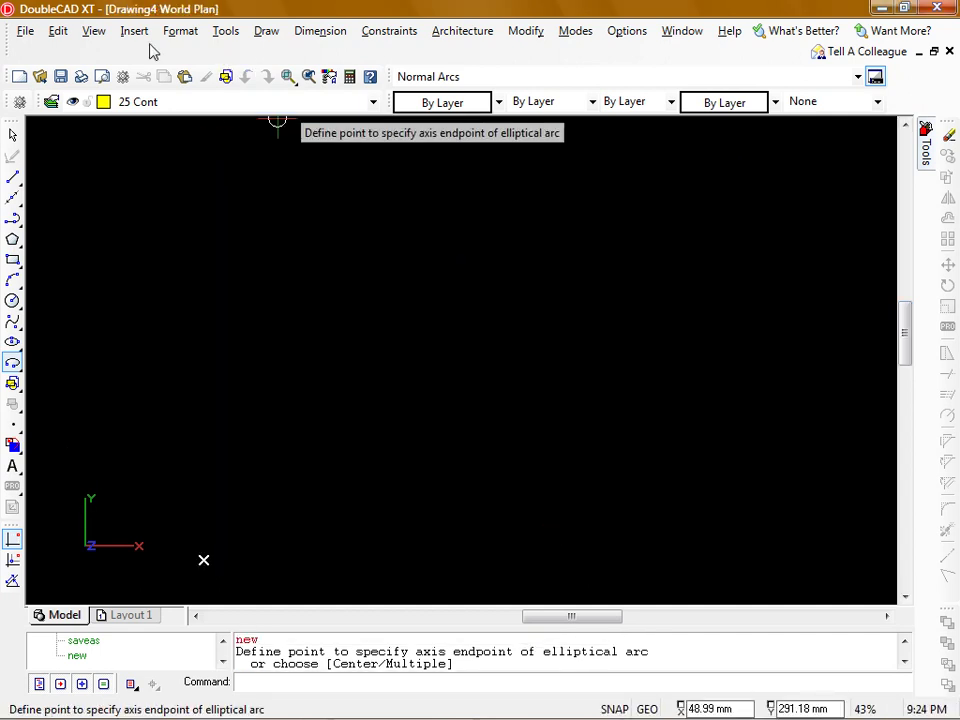
Step: Check the layer list, keeping 25 Cont current, and try the Line and Circle tools
{"action": "left_click", "coordinate": [373, 102]}
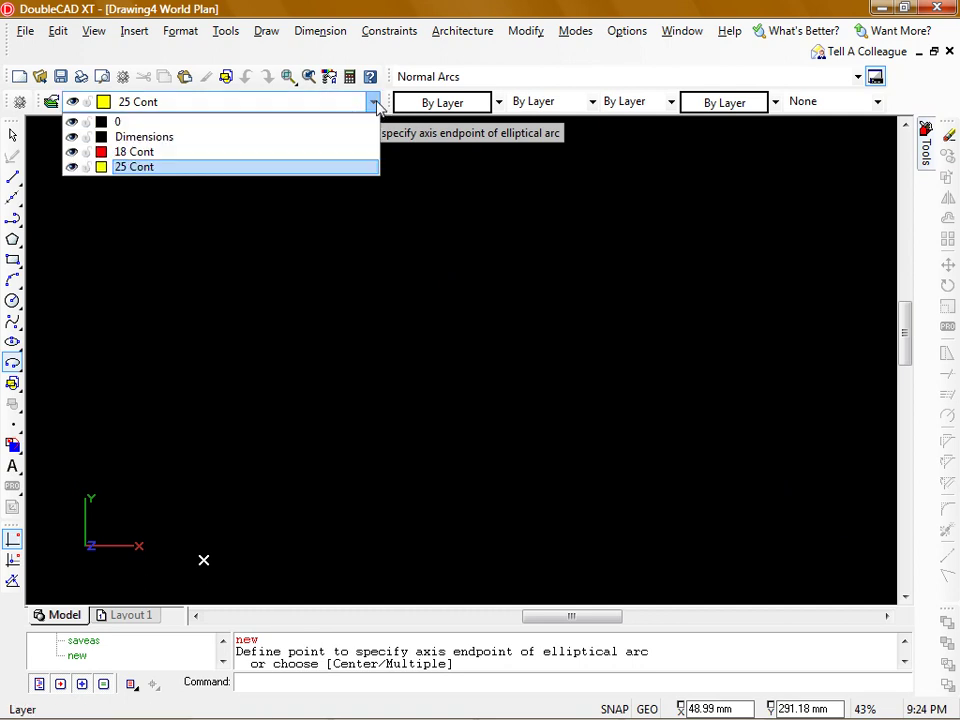
{"action": "left_click", "coordinate": [309, 166]}
{"action": "left_click", "coordinate": [12, 178]}
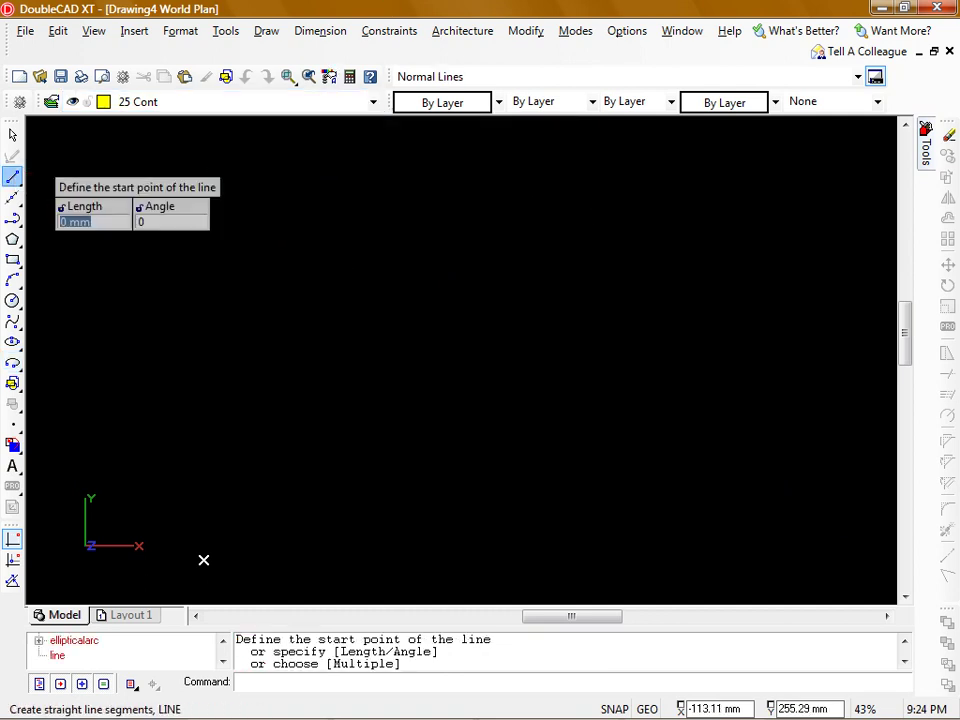
{"action": "left_click", "coordinate": [12, 302]}
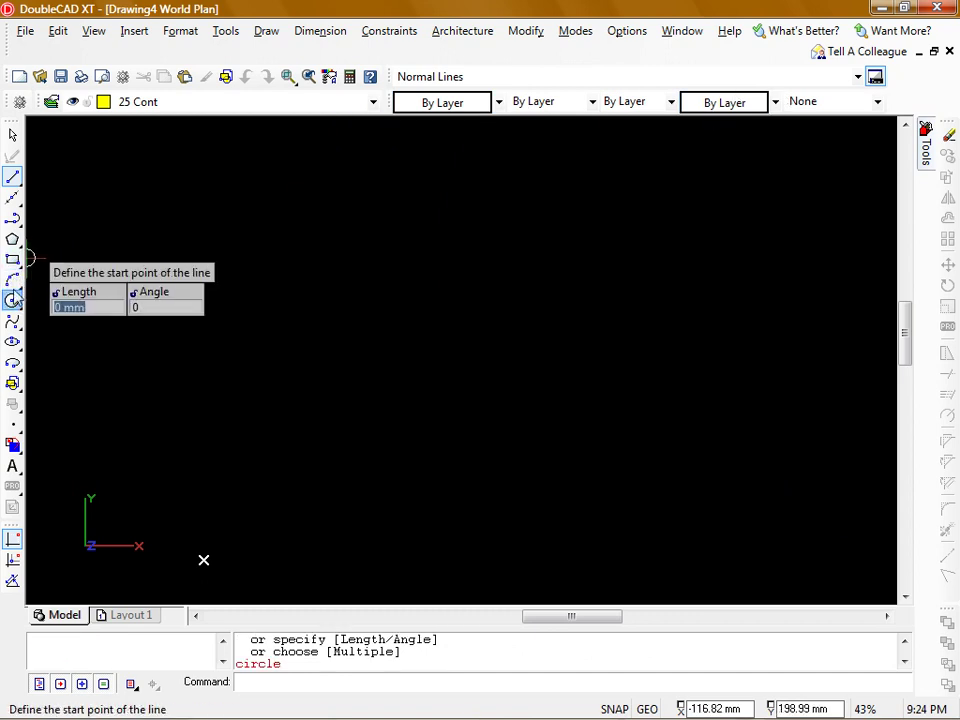
Step: Inspect the Standard text style (isocp2.shx, 2.47 mm) in the Style Manager
{"action": "left_click", "coordinate": [190, 32]}
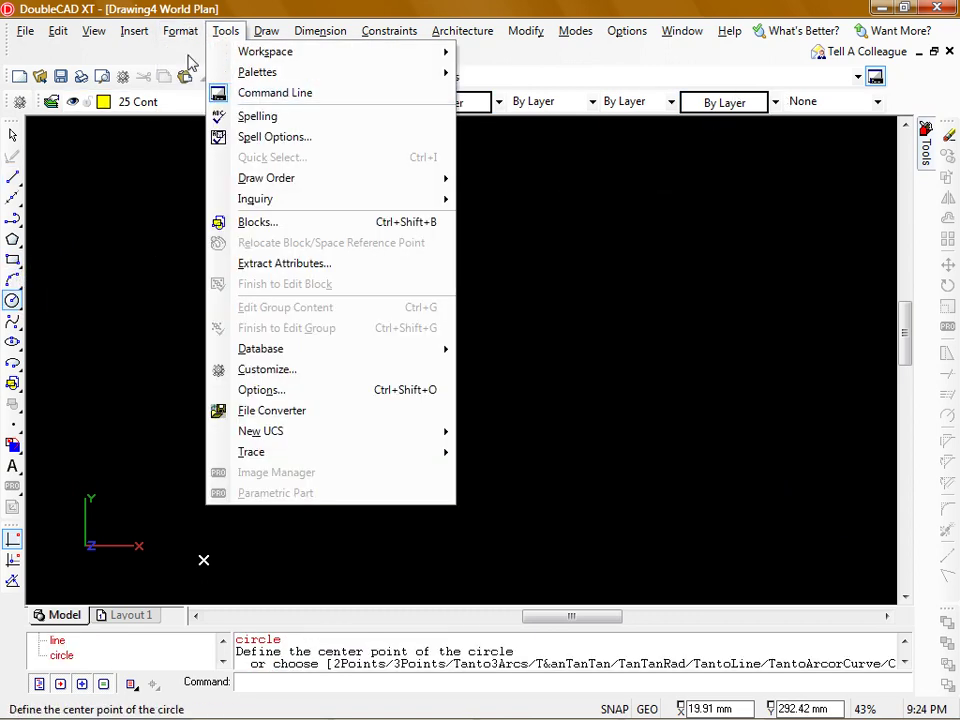
{"action": "left_click", "coordinate": [190, 93]}
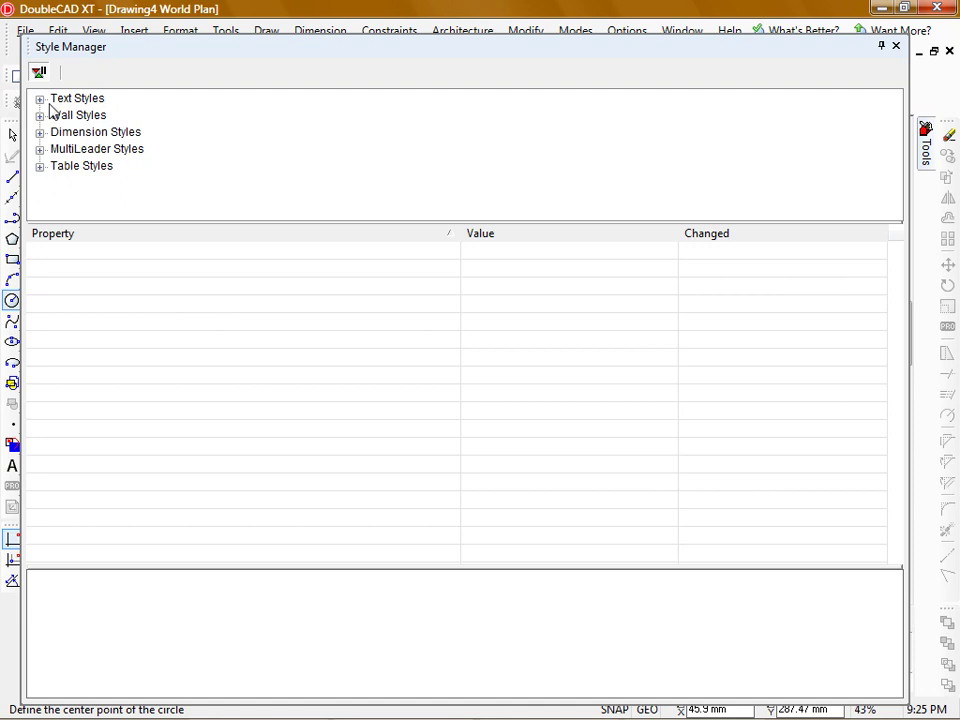
{"action": "left_click", "coordinate": [39, 98]}
{"action": "left_click", "coordinate": [92, 115]}
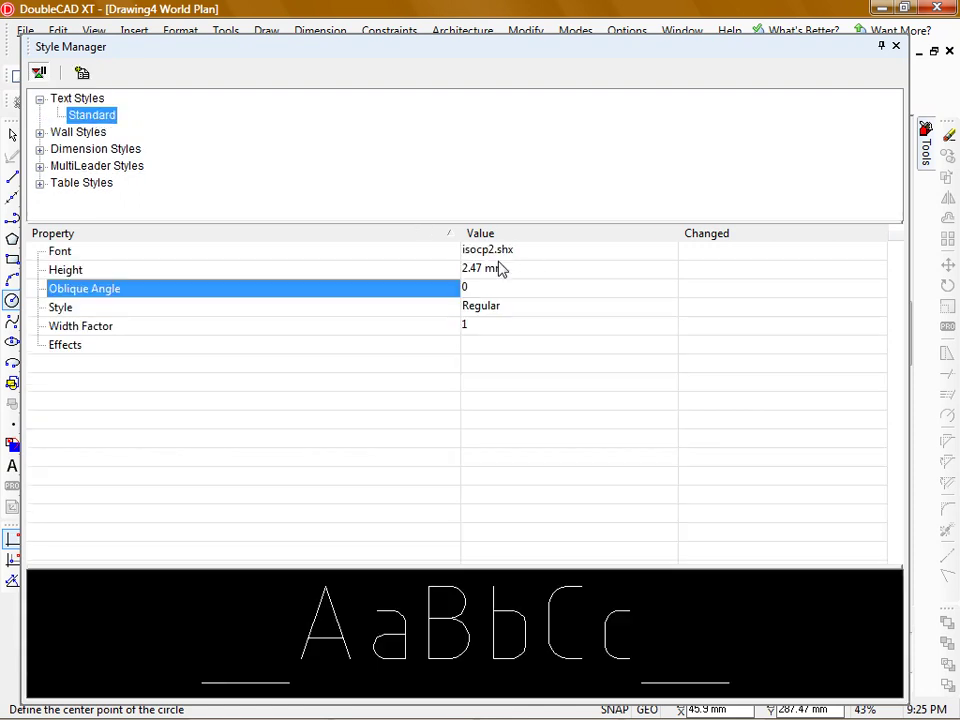
{"action": "left_click", "coordinate": [896, 46]}
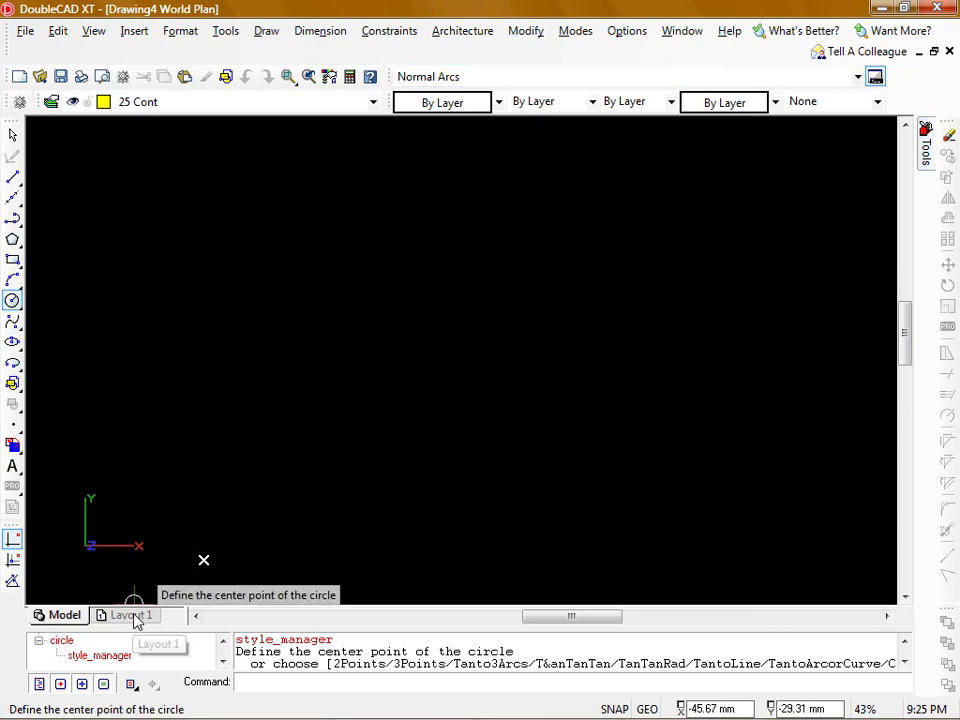
Step: Switch to the Layout 1 paper sheet, glancing through the Format and Insert menus
{"action": "left_click", "coordinate": [133, 615]}
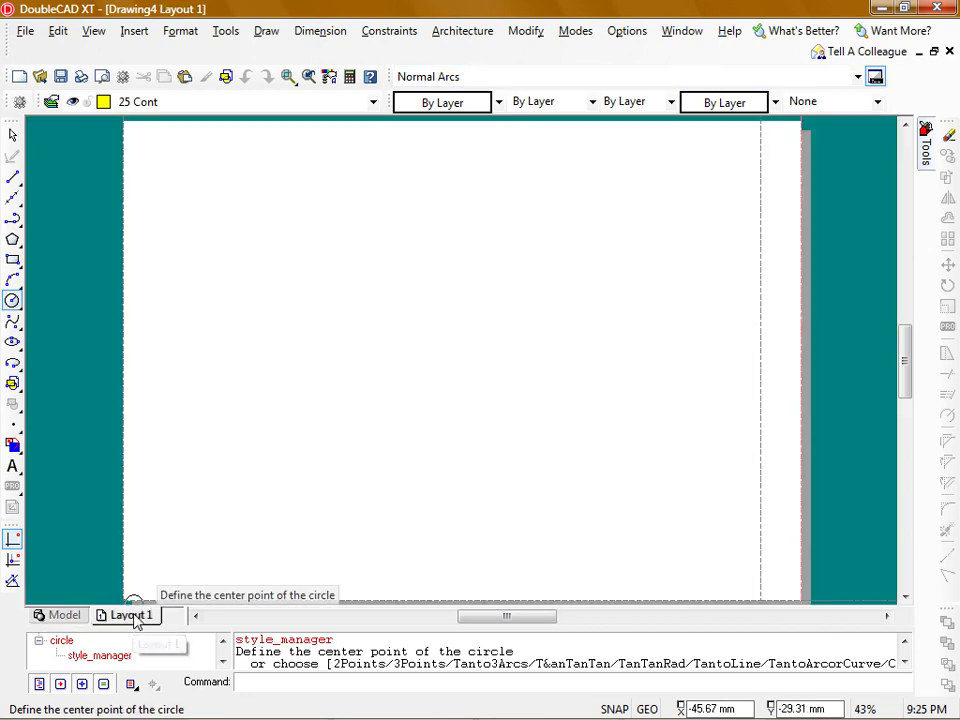
{"action": "left_click", "coordinate": [181, 31]}
{"action": "mouse_move", "coordinate": [152, 35]}
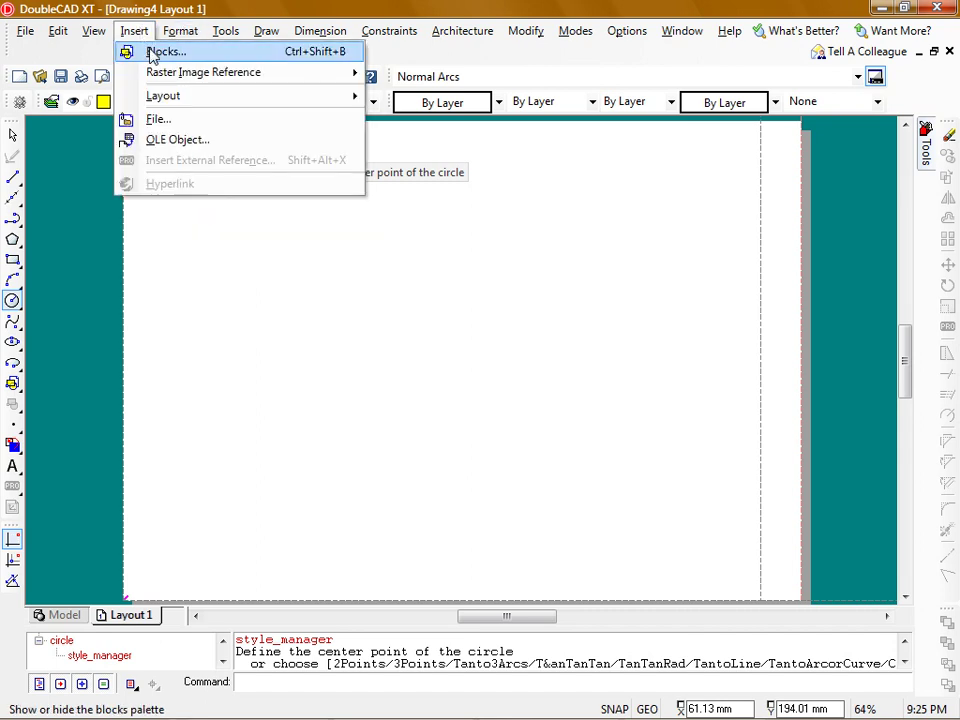
{"action": "left_click", "coordinate": [134, 31]}
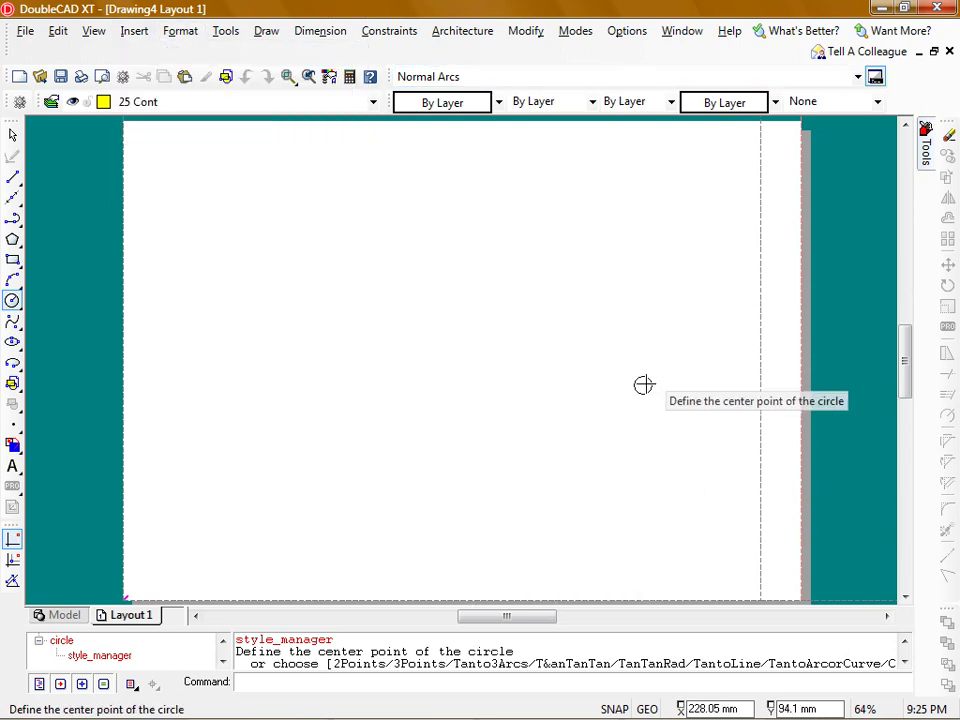
Step: Dismiss the Layout 1 options, cancel the unfinished circle, and open the File menu
{"action": "right_click", "coordinate": [138, 620]}
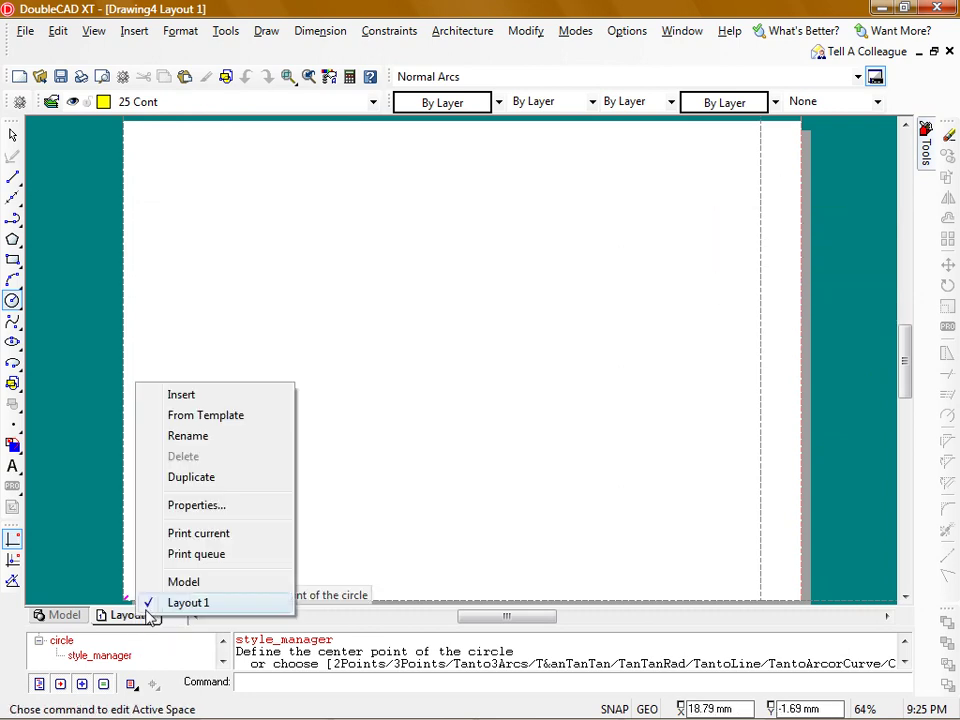
{"action": "left_click", "coordinate": [468, 351]}
{"action": "key", "text": "Escape"}
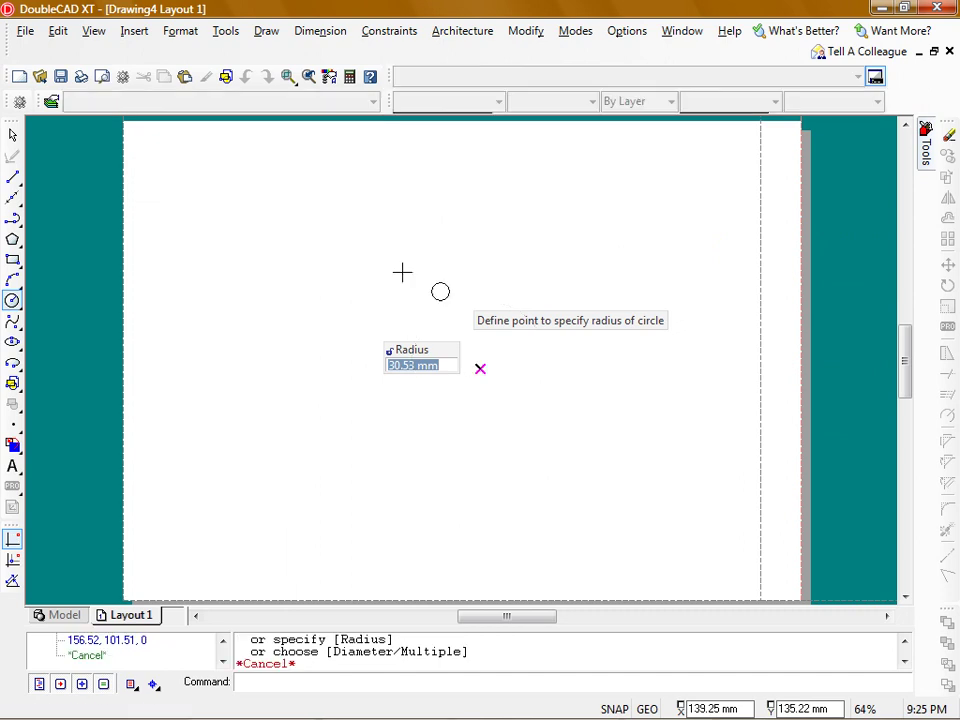
{"action": "left_click", "coordinate": [25, 31]}
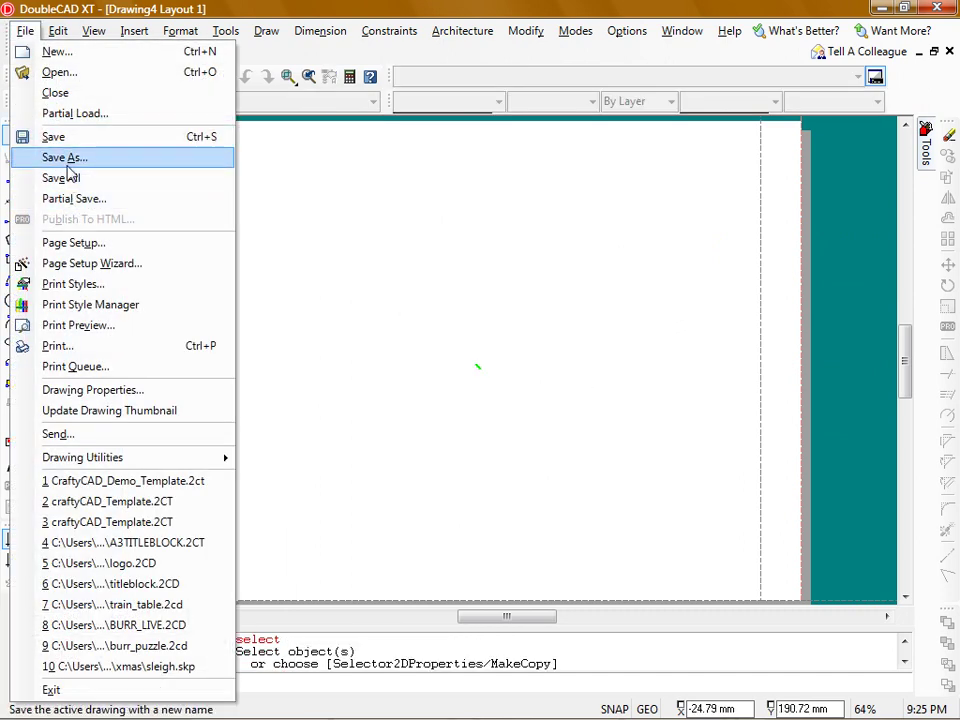
Step: Abandon Save As and browse the Open dialog to the Template folder
{"action": "left_click", "coordinate": [68, 162]}
{"action": "key", "text": "Escape"}
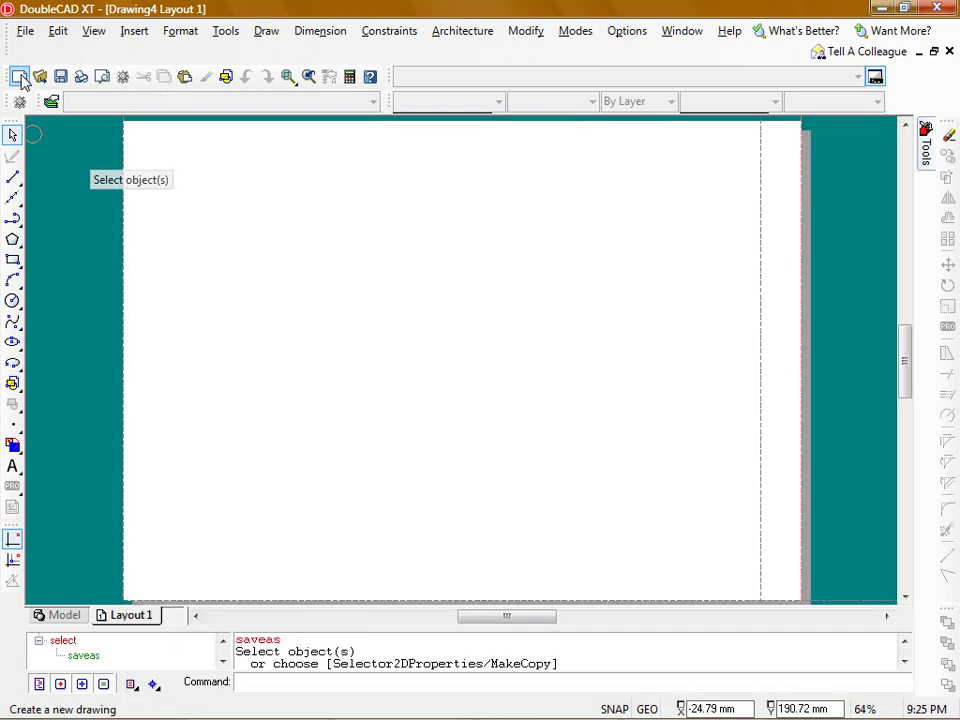
{"action": "left_click", "coordinate": [40, 80]}
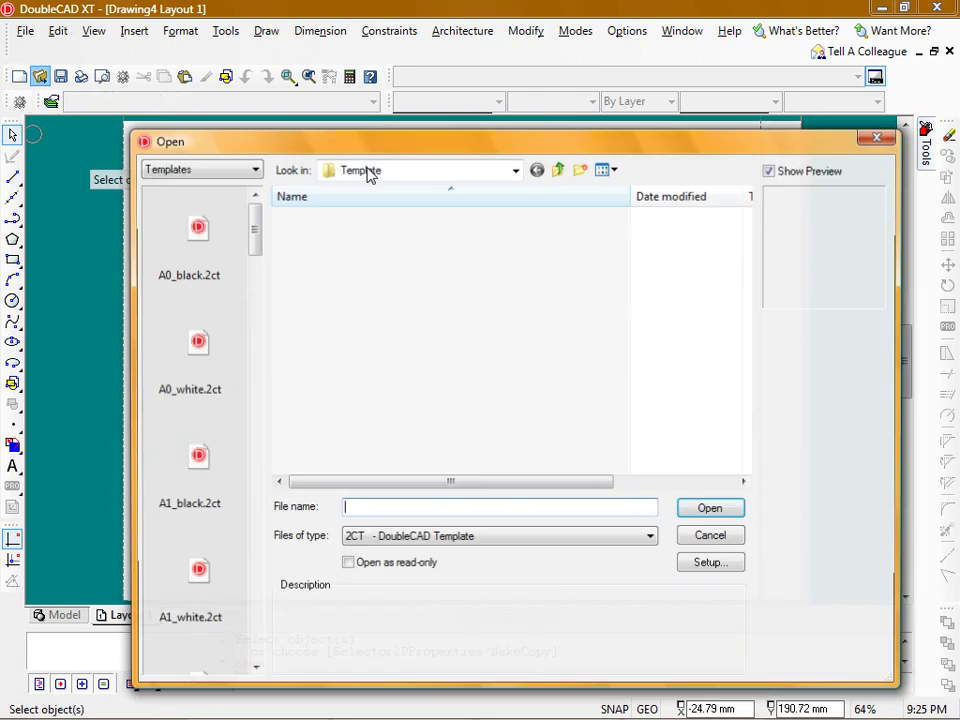
{"action": "left_click", "coordinate": [528, 541]}
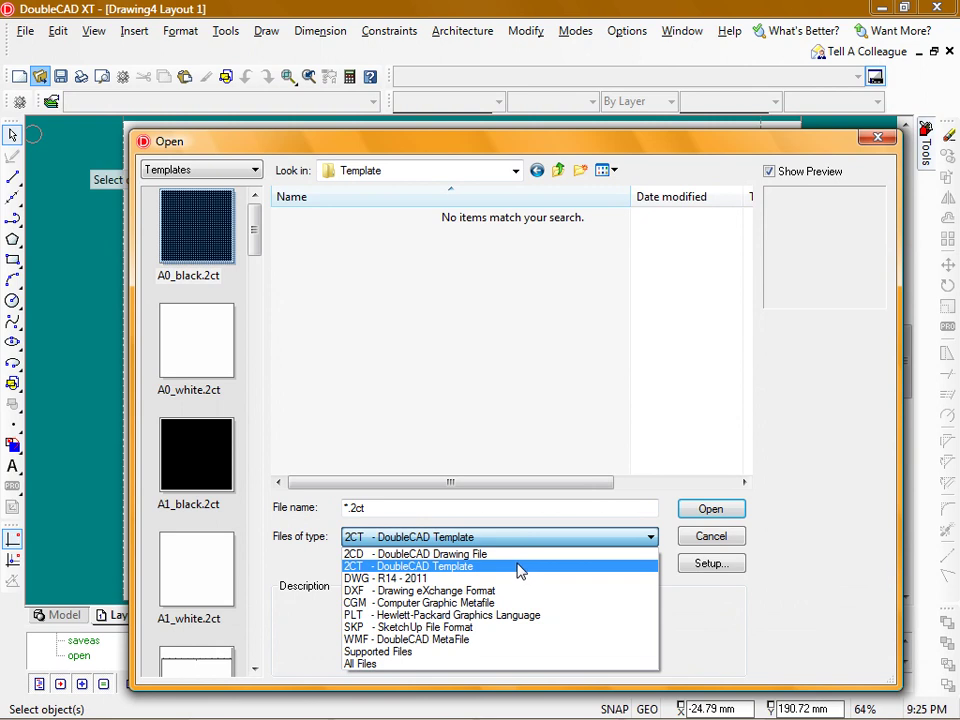
{"action": "left_click", "coordinate": [519, 566]}
{"action": "left_click", "coordinate": [515, 172]}
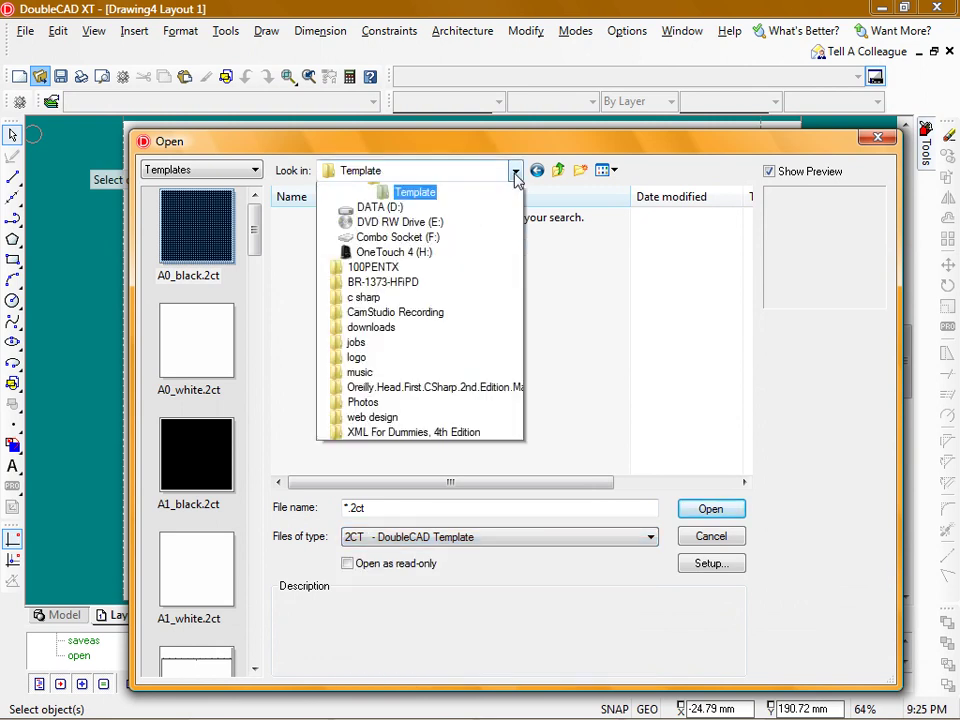
{"action": "left_click", "coordinate": [484, 333]}
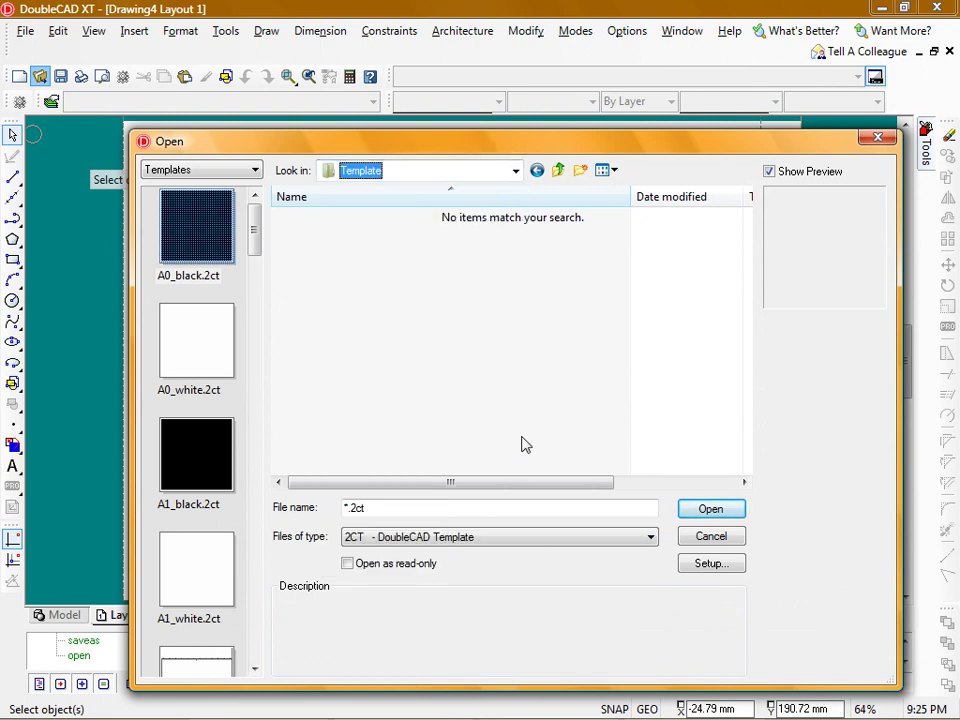
Step: Show all file types and open CraftyCAD_Demo_Template.2ct
{"action": "left_click", "coordinate": [641, 540]}
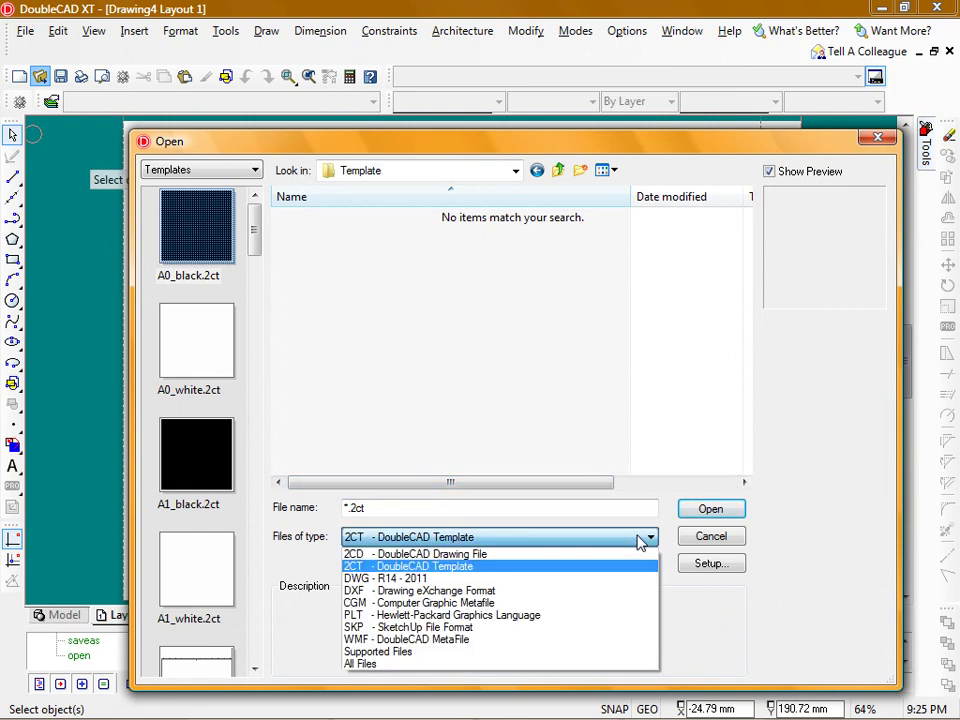
{"action": "left_click", "coordinate": [525, 664]}
{"action": "left_click", "coordinate": [365, 304]}
{"action": "scroll", "coordinate": [373, 318], "scroll_direction": "down", "scroll_amount": 4}
{"action": "scroll", "coordinate": [373, 318], "scroll_direction": "down", "scroll_amount": 2}
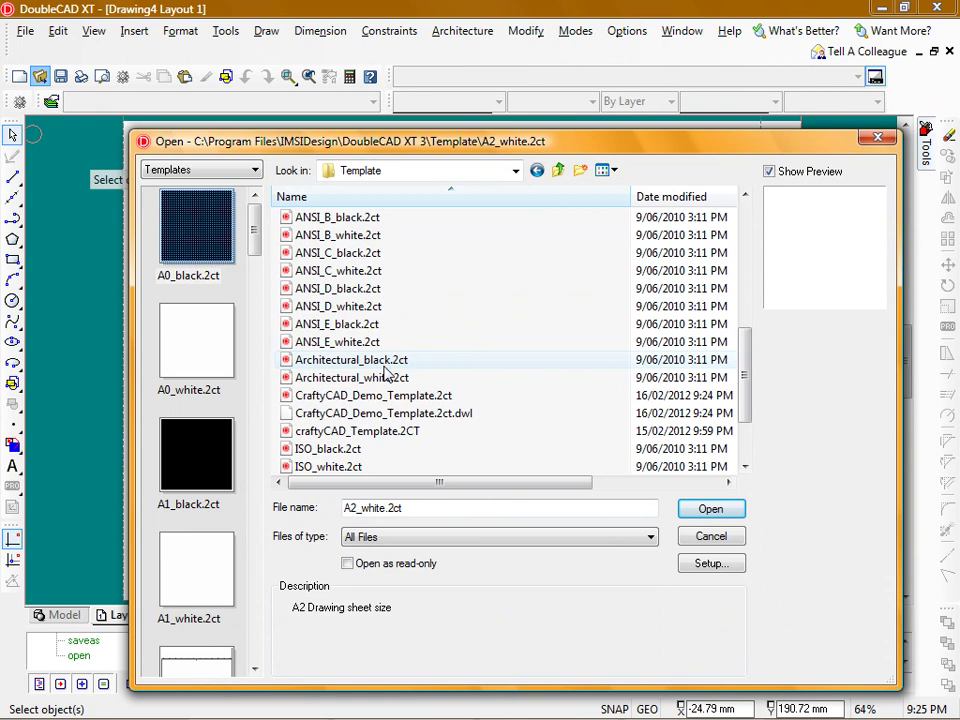
{"action": "left_click", "coordinate": [426, 397]}
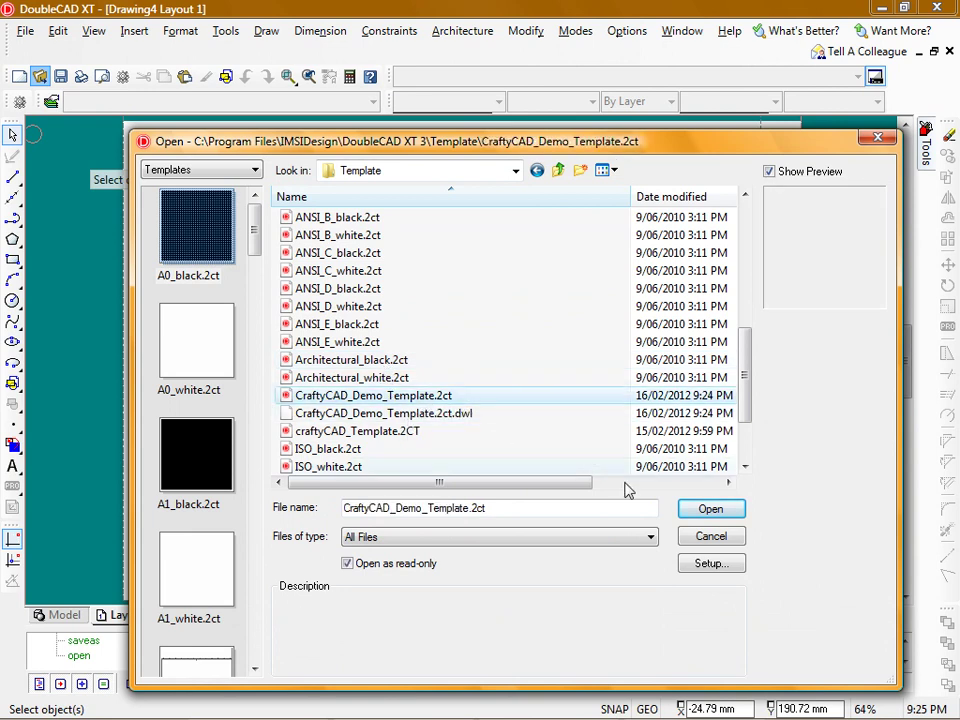
{"action": "left_click", "coordinate": [711, 510]}
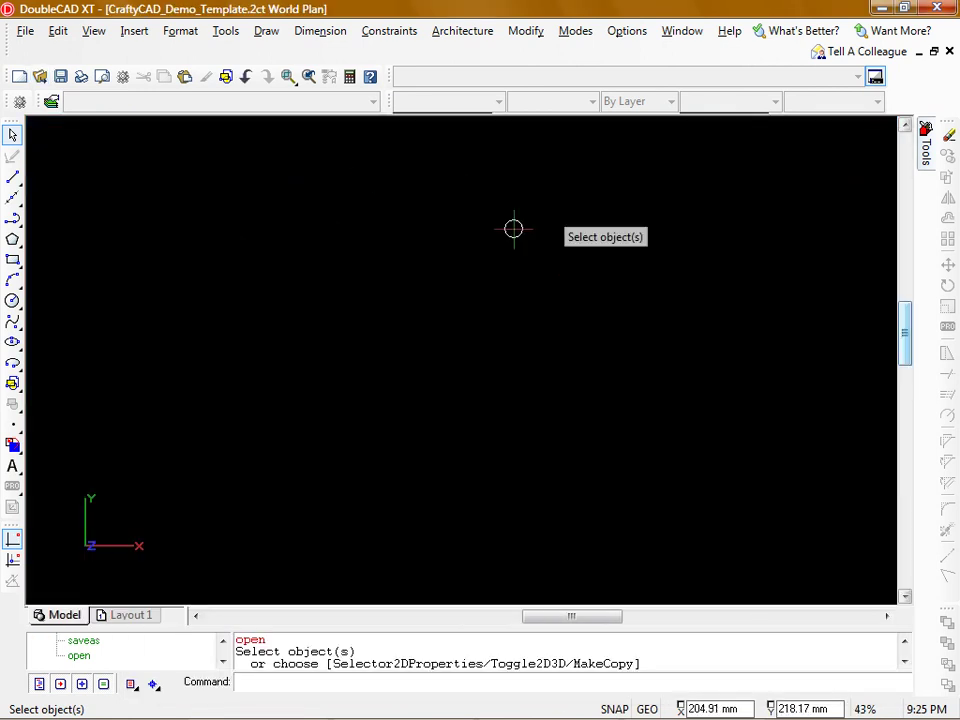